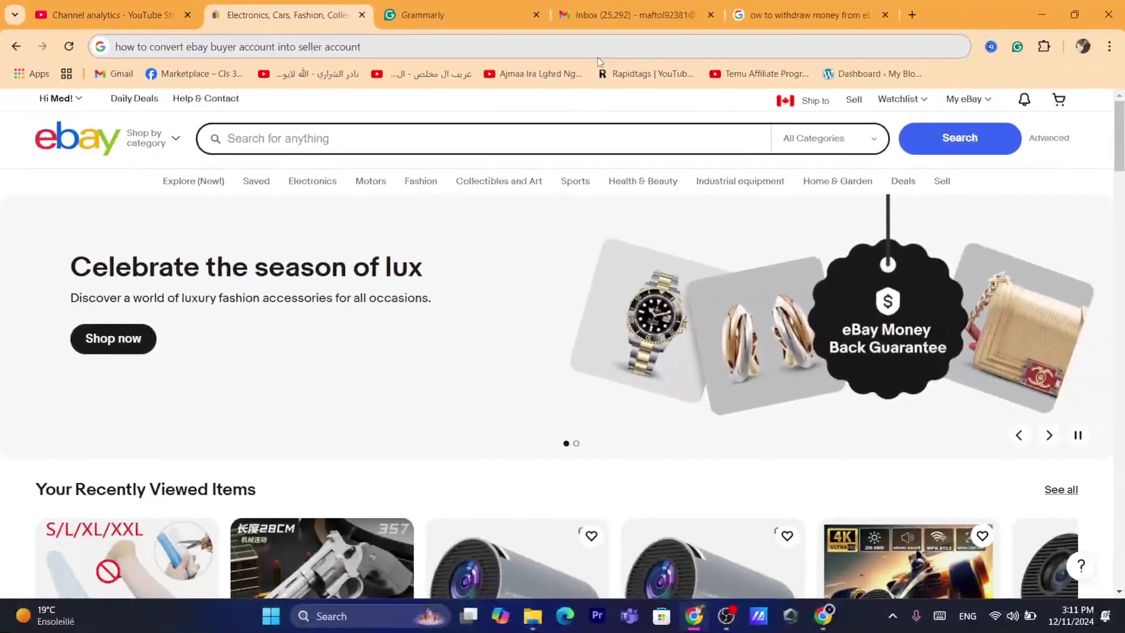
Open the Sell area from the eBay home page to reach the seller's active listings
{"action": "left_click_drag", "start_coordinate": [1122, 144], "coordinate": [1116, 78]}
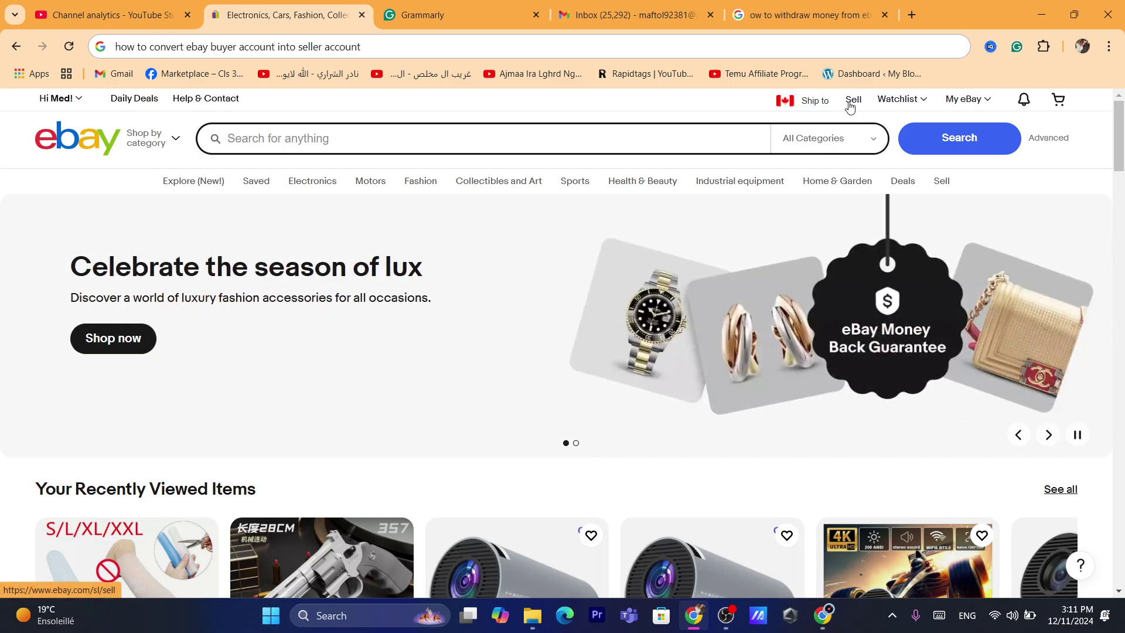
{"action": "left_click", "coordinate": [850, 105]}
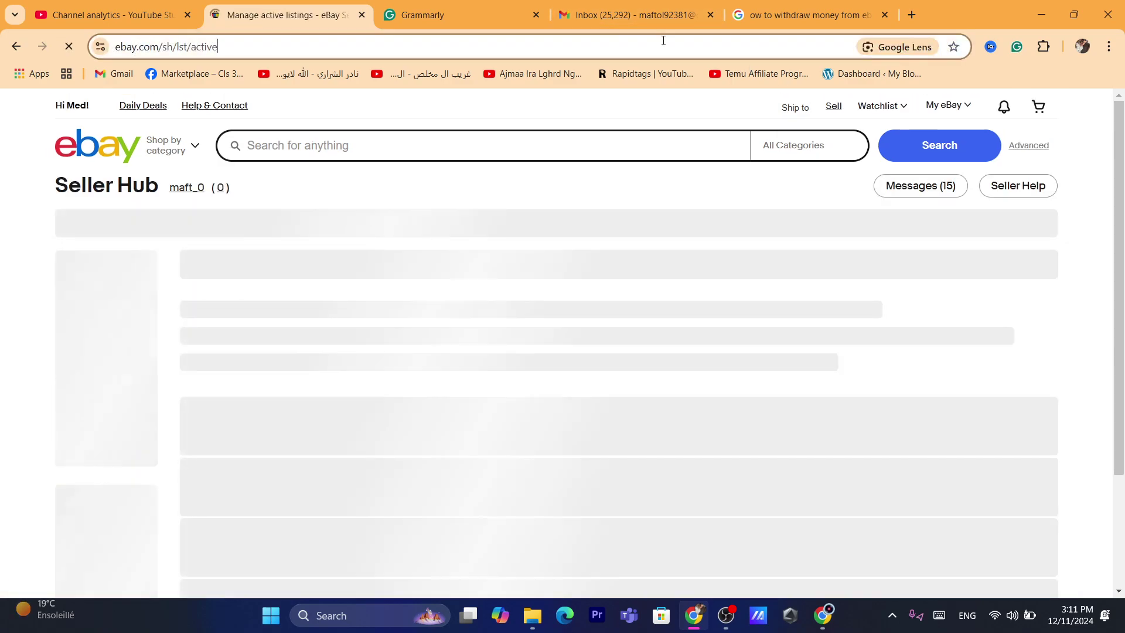
{"action": "left_click", "coordinate": [663, 40]}
{"action": "type", "text": "d"}
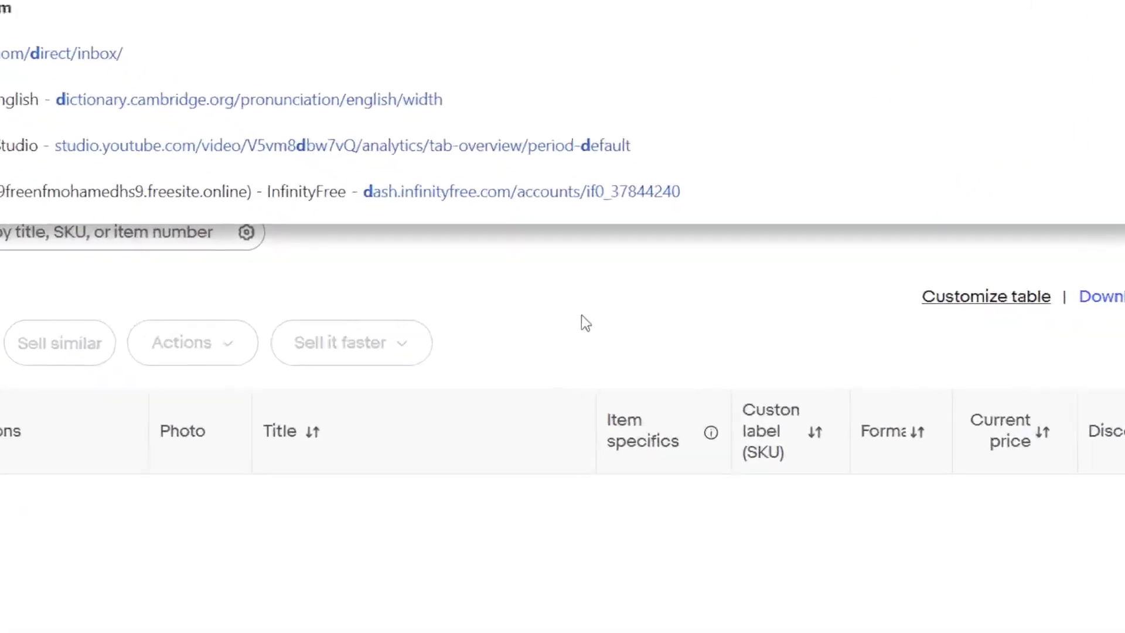
{"action": "left_click", "coordinate": [645, 363]}
Start creating a single listing from the Seller Hub
{"action": "left_click", "coordinate": [1024, 245]}
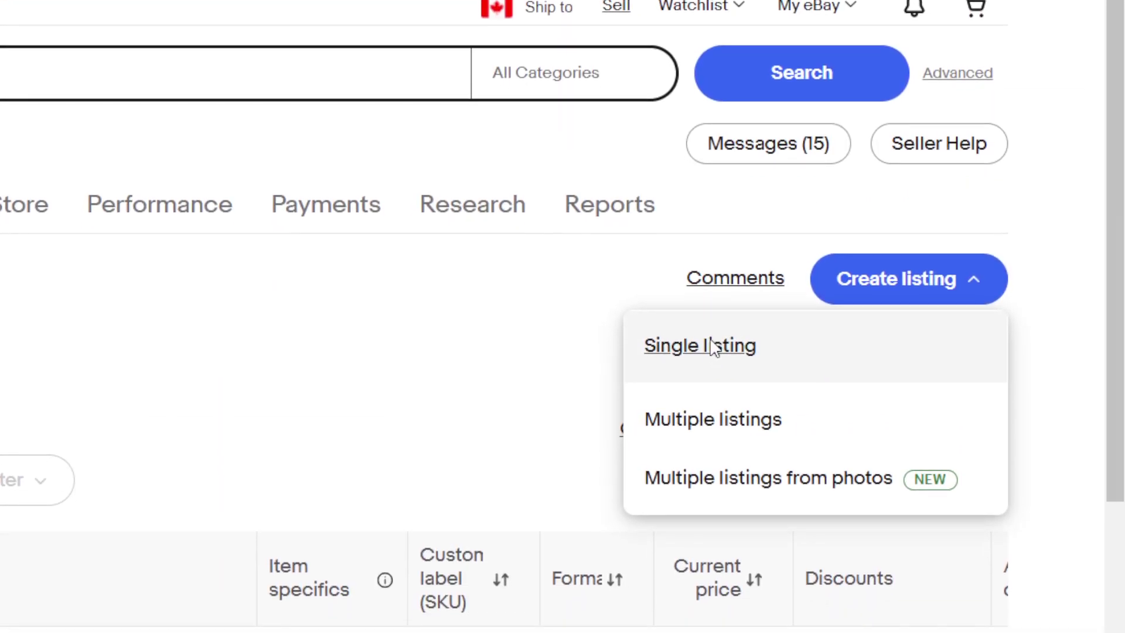
{"action": "left_click", "coordinate": [704, 344]}
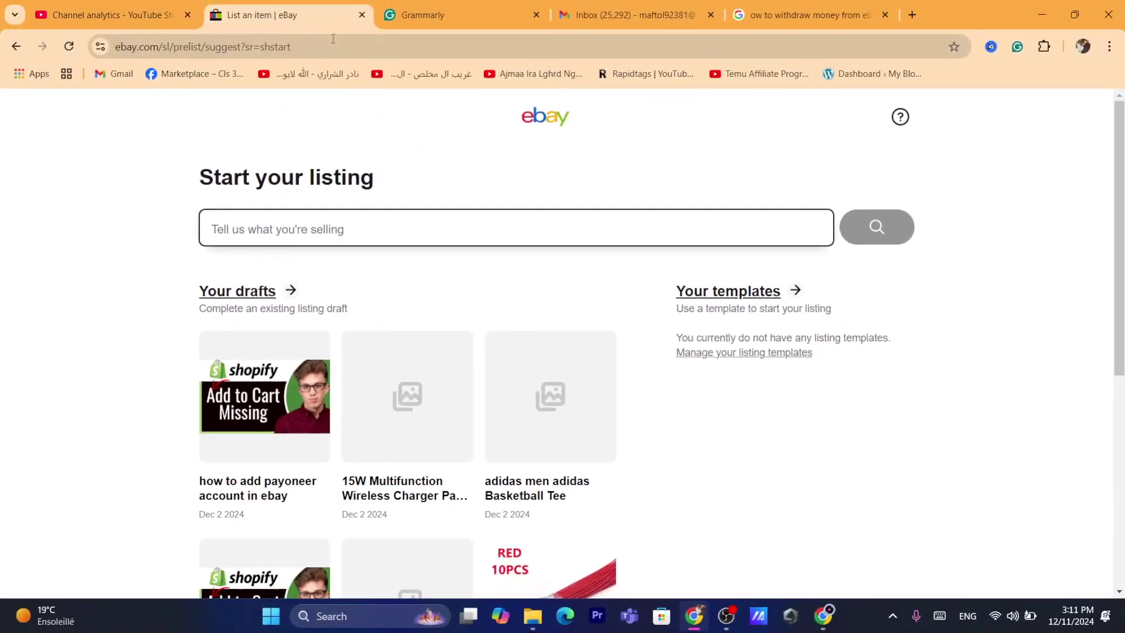
{"action": "left_click", "coordinate": [333, 39]}
{"action": "type", "text": "d"}
{"action": "key", "text": "Return"}
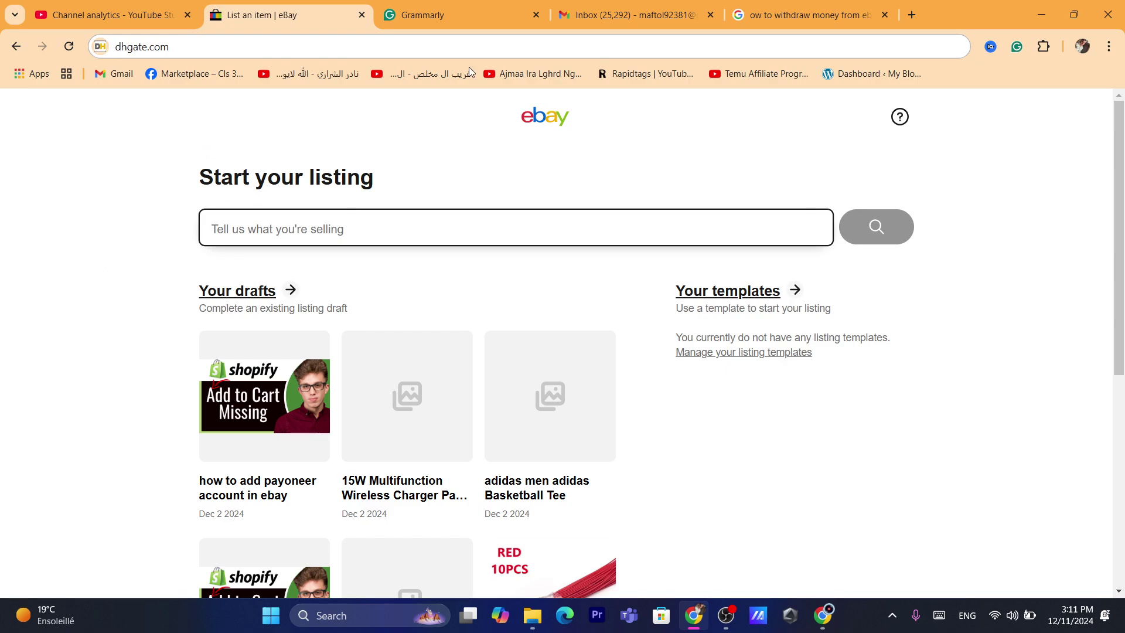
Move the Gmail tab next to the listing tab, load the eBay home page in it, and return to the listing tab
{"action": "left_click_drag", "start_coordinate": [627, 13], "coordinate": [478, 4]}
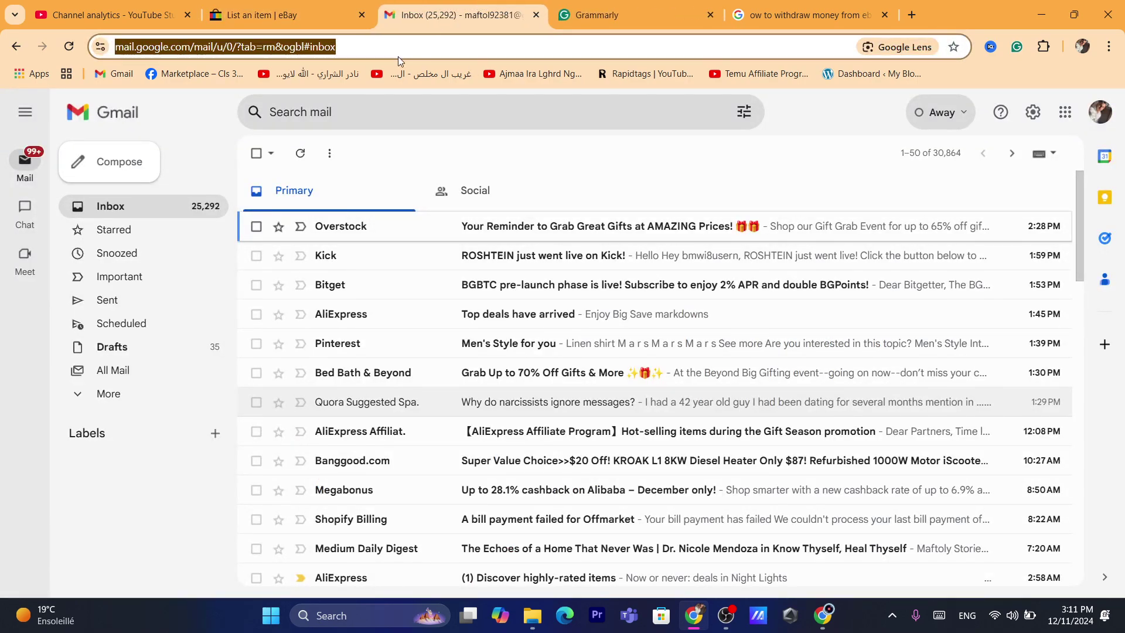
{"action": "type", "text": "ebay"}
{"action": "key", "text": "Return"}
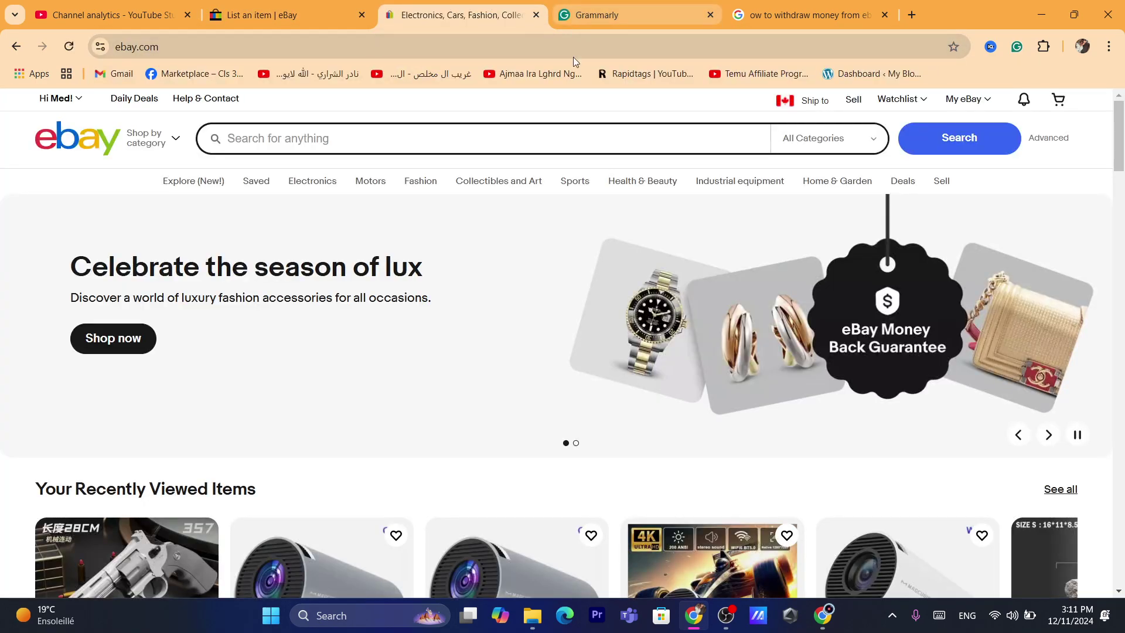
{"action": "key", "text": "ctrl+shift+Tab"}
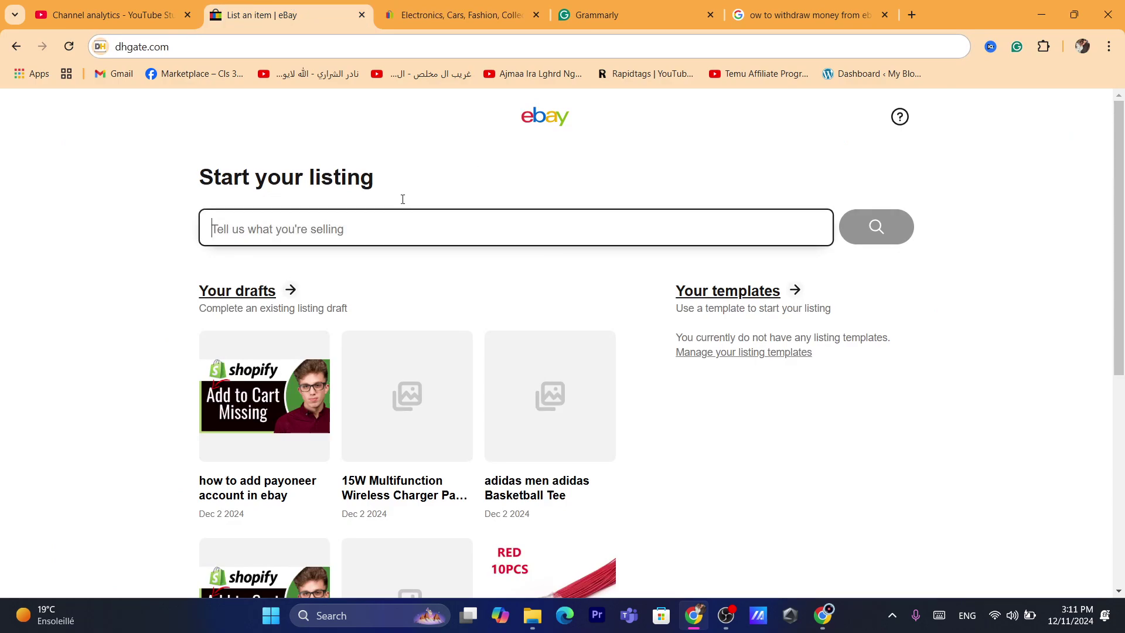
Look through the listing start page and its saved drafts, opening the 15W Multifunction Wireless Charger draft and going back
{"action": "left_click_drag", "start_coordinate": [403, 199], "coordinate": [196, 176]}
{"action": "left_click", "coordinate": [541, 159]}
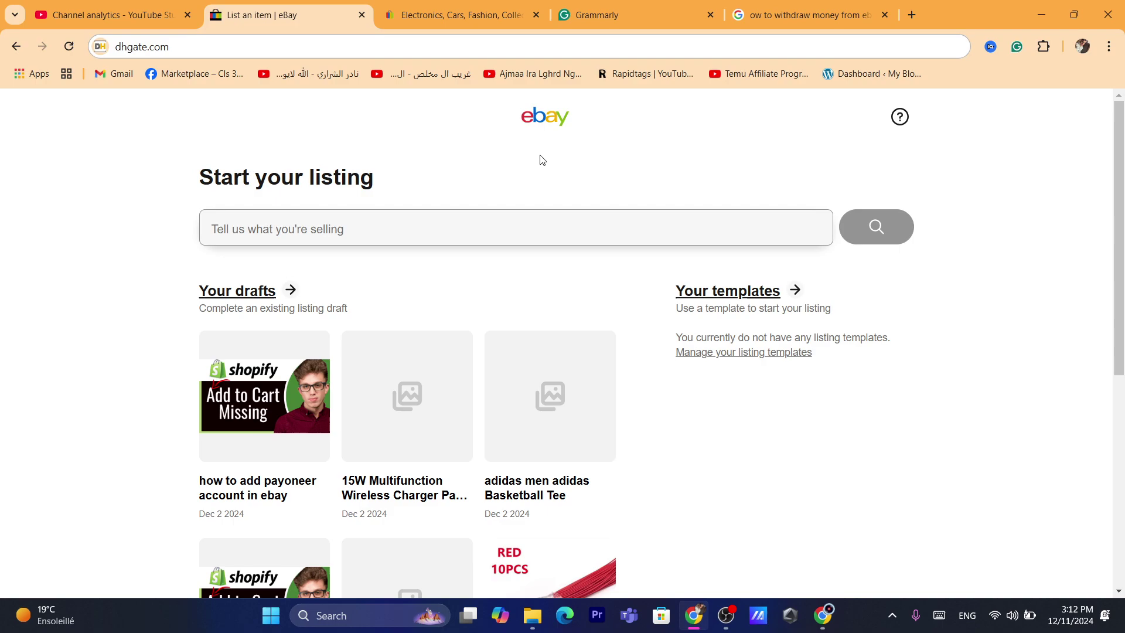
{"action": "left_click_drag", "start_coordinate": [1123, 205], "coordinate": [1123, 371]}
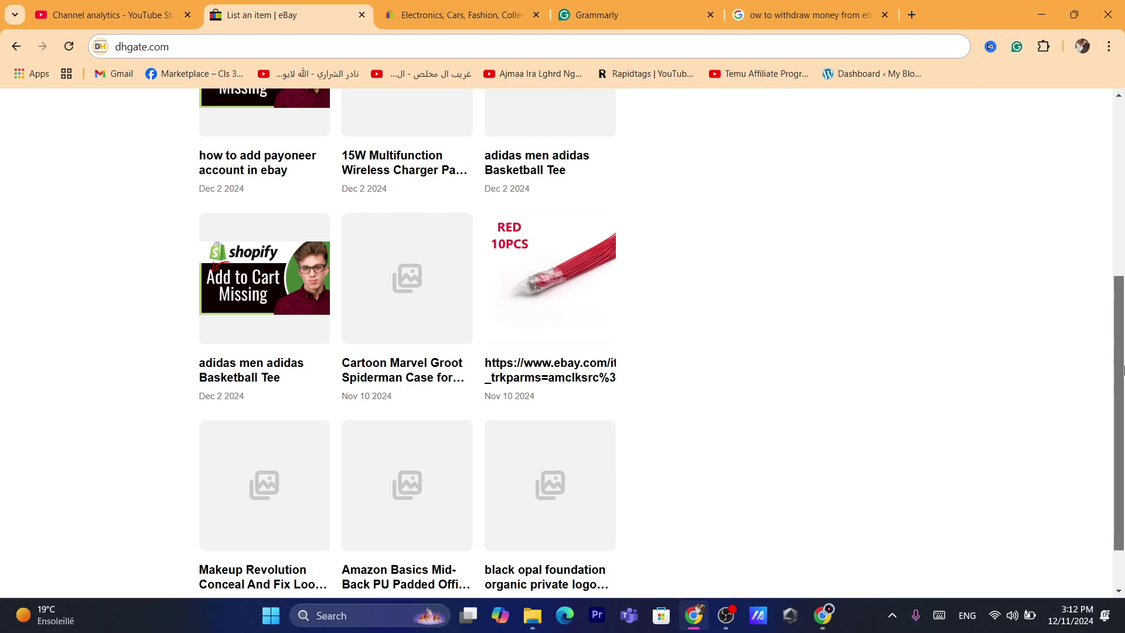
{"action": "left_click_drag", "start_coordinate": [1123, 371], "coordinate": [1107, 180]}
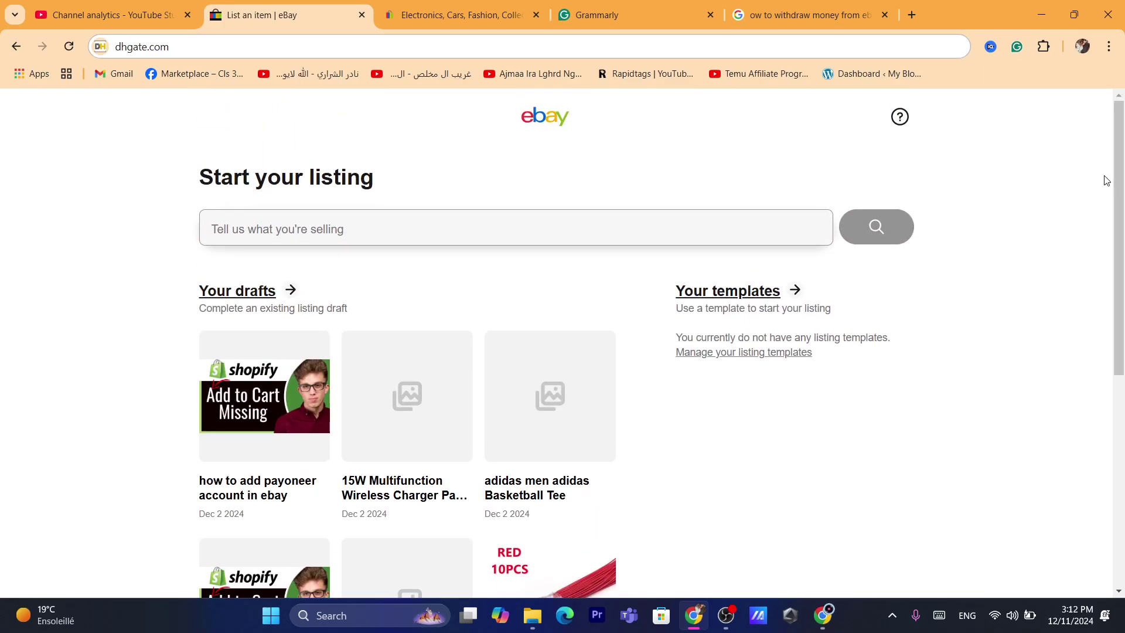
{"action": "triple_click", "coordinate": [271, 183]}
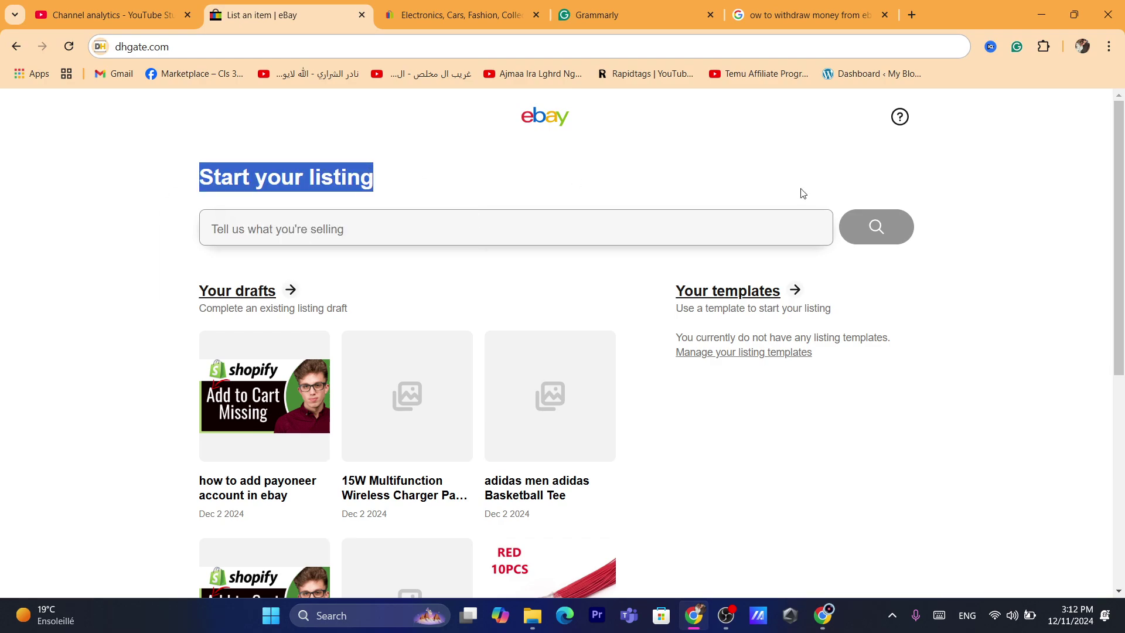
{"action": "mouse_move", "coordinate": [1124, 184]}
{"action": "left_mouse_down"}
{"action": "mouse_move", "coordinate": [1124, 214]}
{"action": "mouse_move", "coordinate": [1120, 180]}
{"action": "left_mouse_up"}
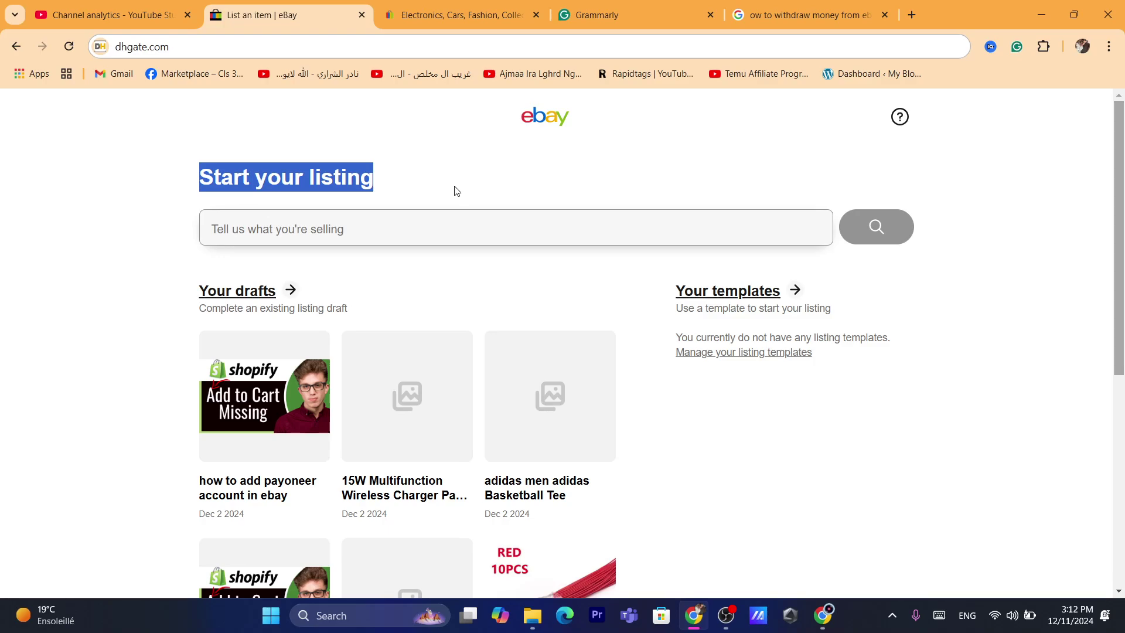
{"action": "left_click", "coordinate": [328, 243]}
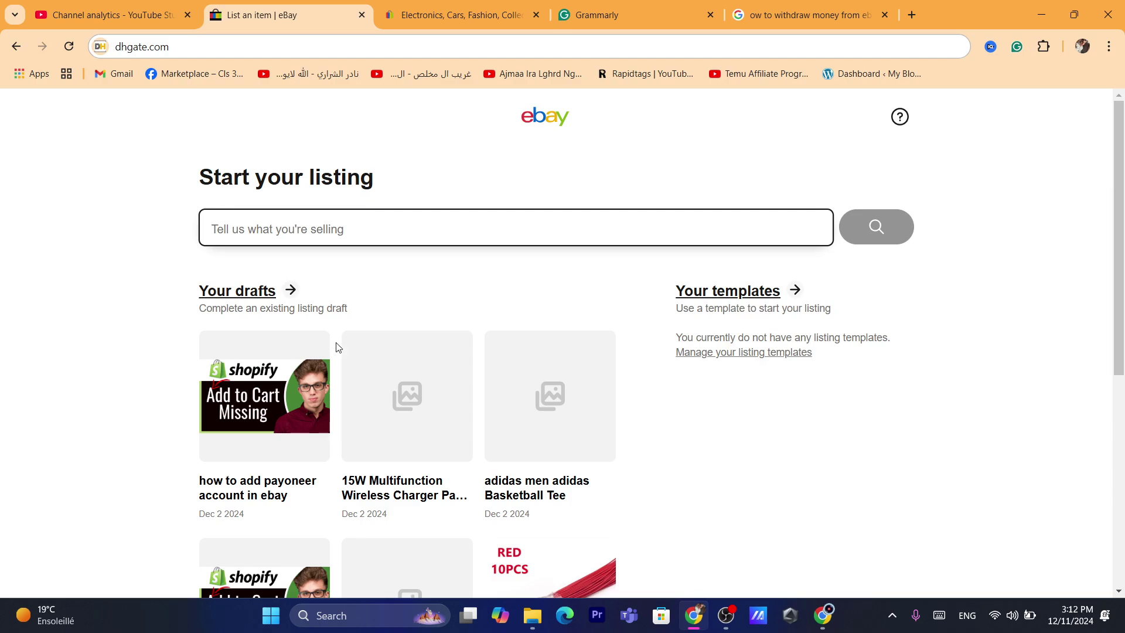
{"action": "left_click", "coordinate": [413, 432]}
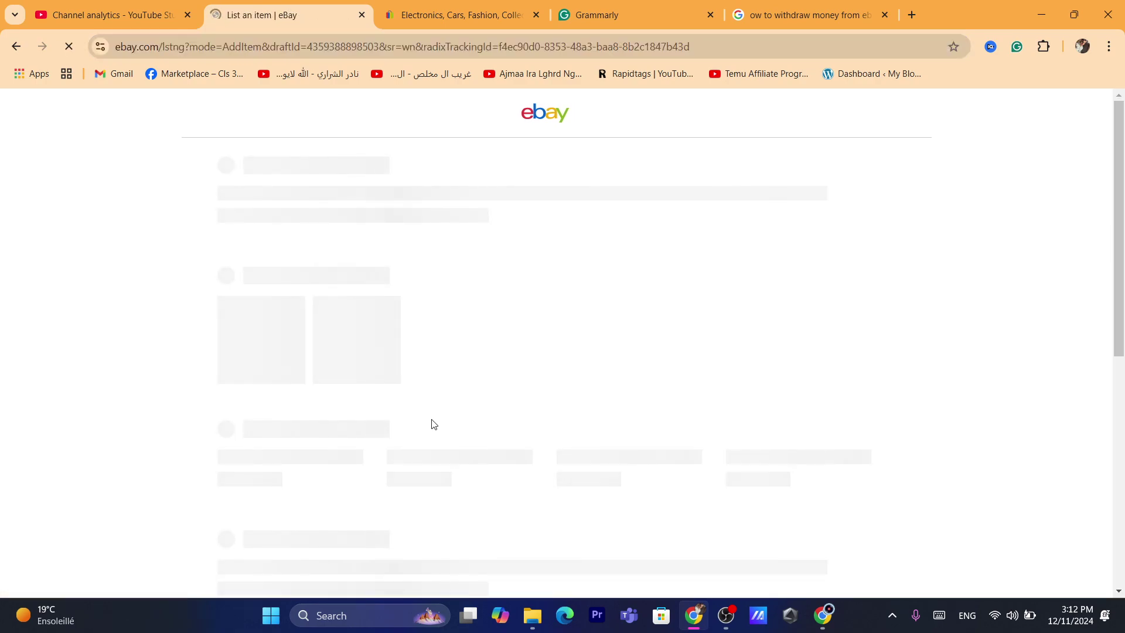
{"action": "left_click", "coordinate": [10, 44]}
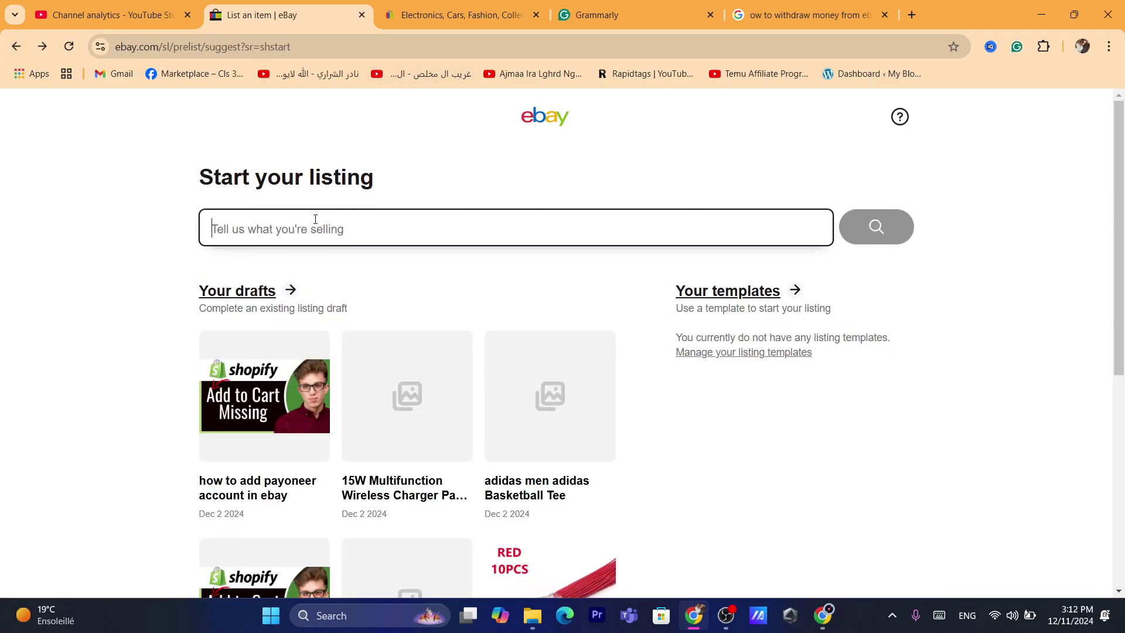
Enter "akrap" as the item being sold and choose the suggestion "akrapovic exhaust"
{"action": "type", "text": "ak"}
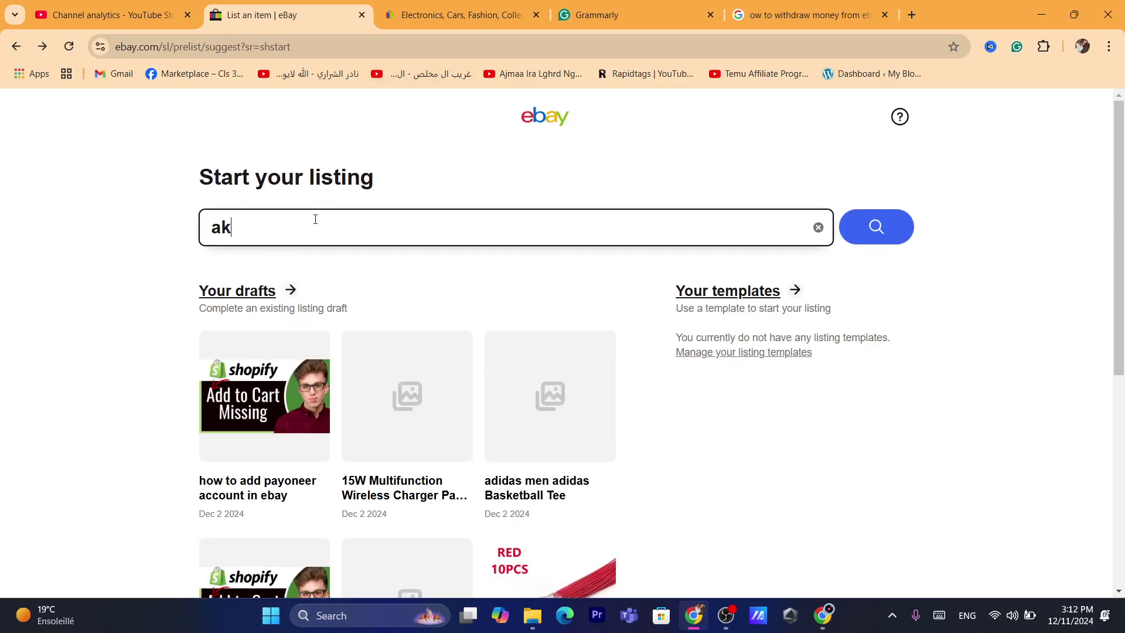
{"action": "type", "text": "a"}
{"action": "type", "text": "apv"}
{"action": "type", "text": "oic"}
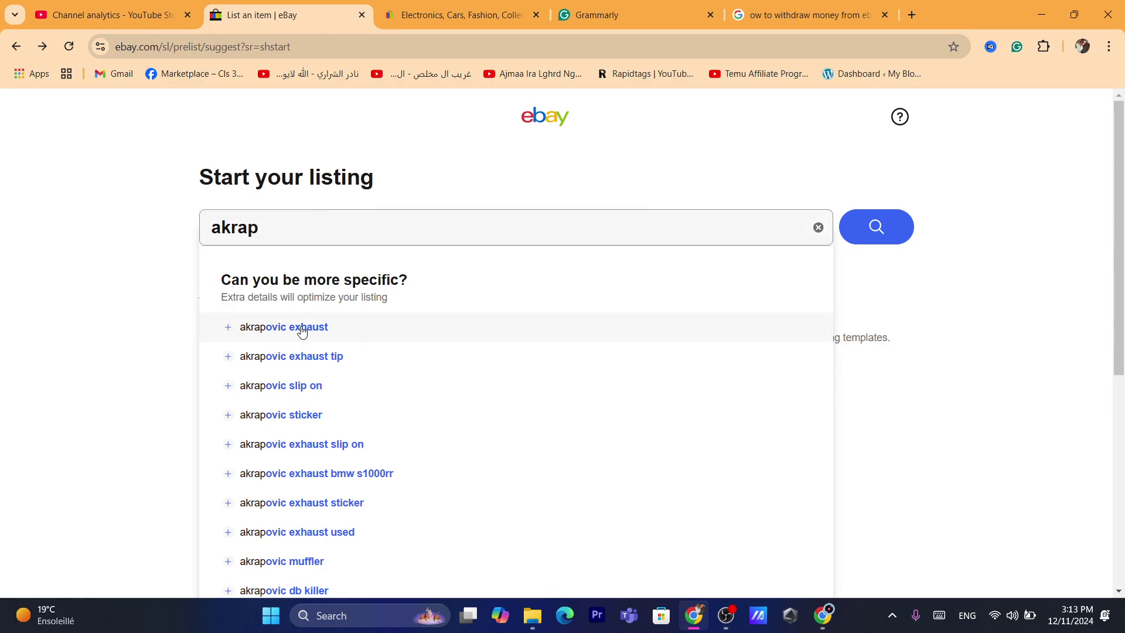
{"action": "left_click", "coordinate": [302, 326]}
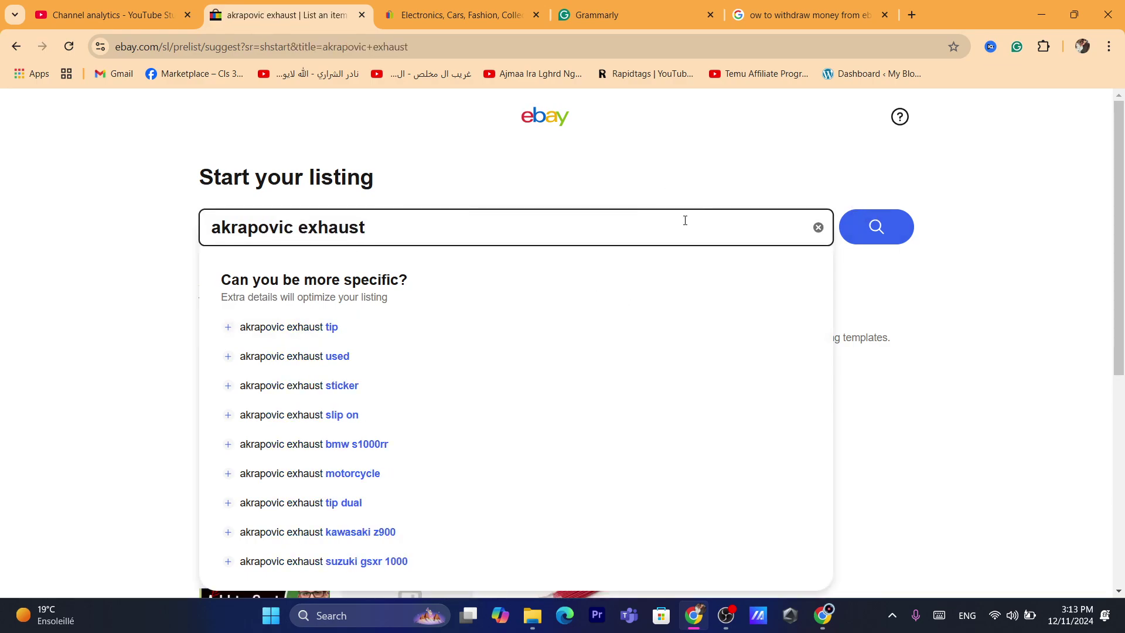
Extend the item description to "akrapovic exhaust for most motorcycle" and search for matching products
{"action": "type", "text": "for most mot"}
{"action": "type", "text": "p"}
{"action": "key", "text": "BackSpace"}
{"action": "type", "text": "rprc"}
{"action": "key", "text": "BackSpace"}
{"action": "key", "text": "BackSpace"}
{"action": "key", "text": "BackSpace"}
{"action": "type", "text": "o"}
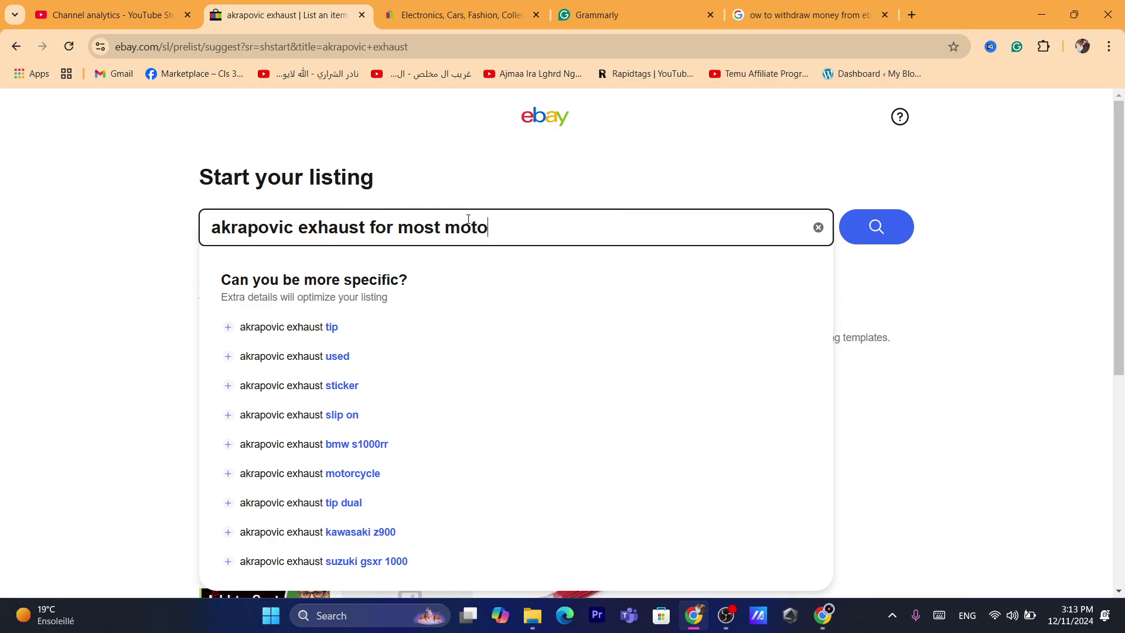
{"action": "type", "text": "rcycle"}
{"action": "key", "text": "Return"}
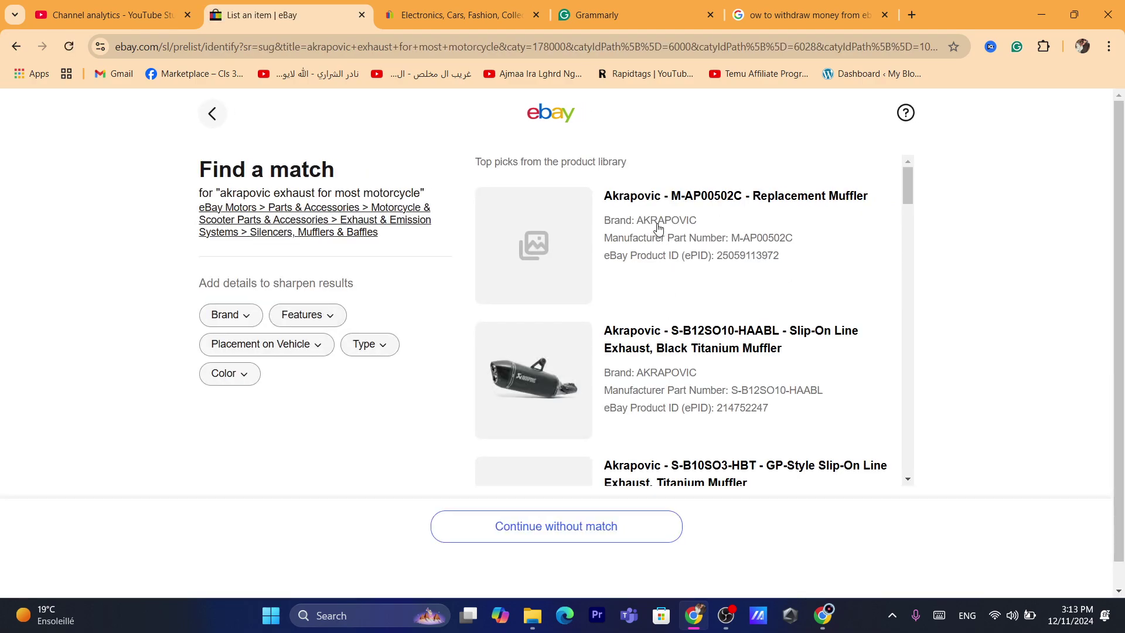
{"action": "left_click", "coordinate": [478, 46]}
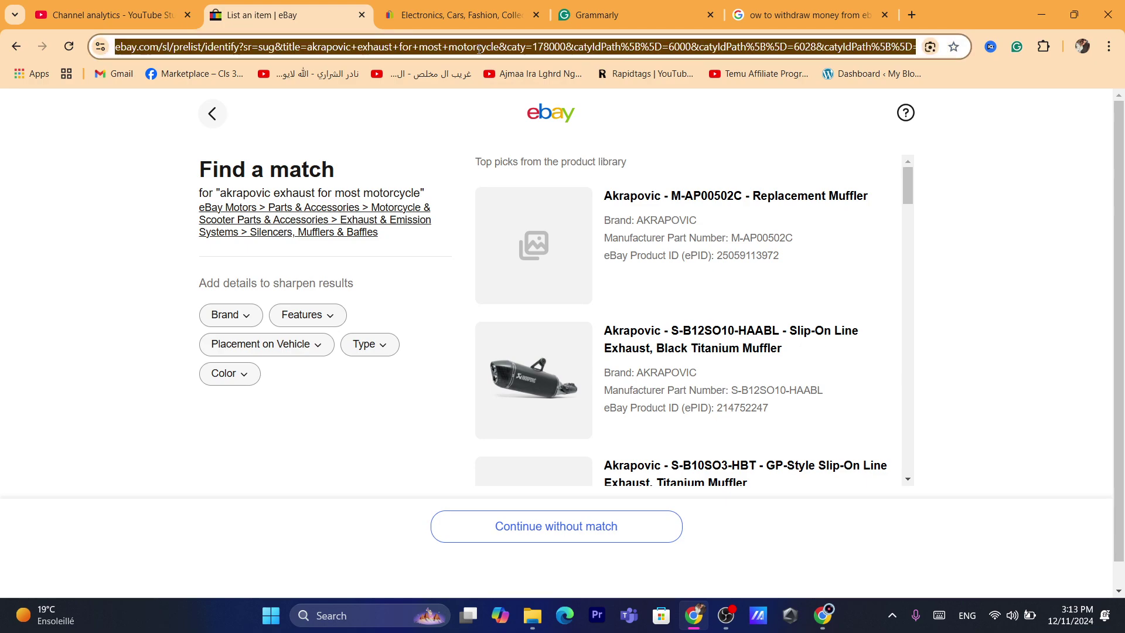
{"action": "type", "text": "d"}
{"action": "left_click", "coordinate": [332, 455]}
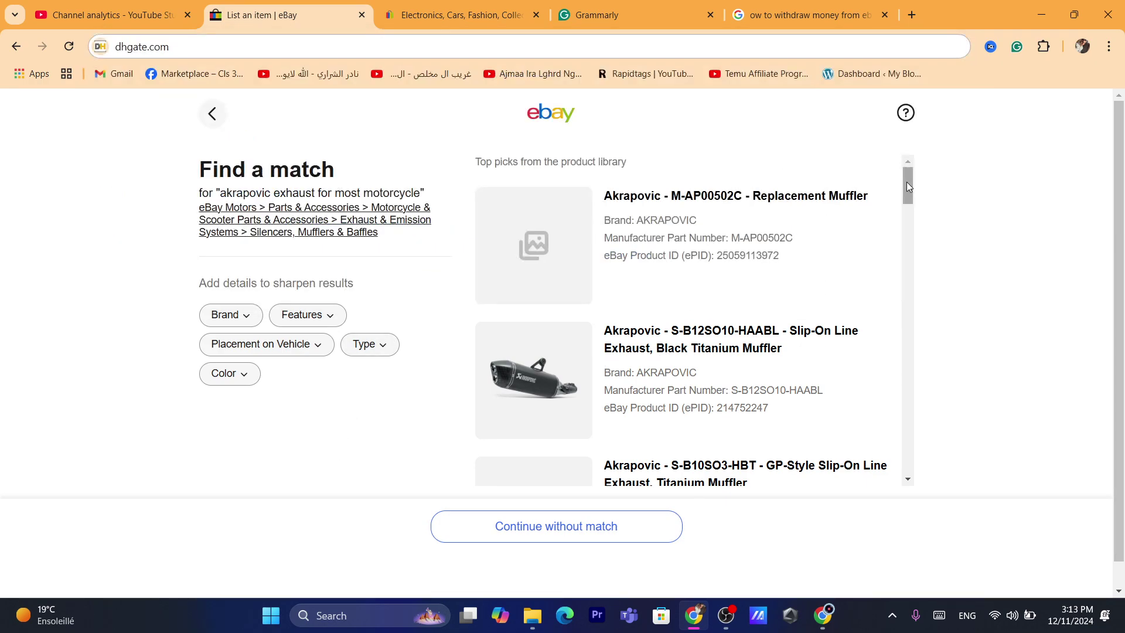
Look through the suggested Akrapovic products and continue the listing without a match
{"action": "left_click_drag", "start_coordinate": [908, 186], "coordinate": [908, 195]}
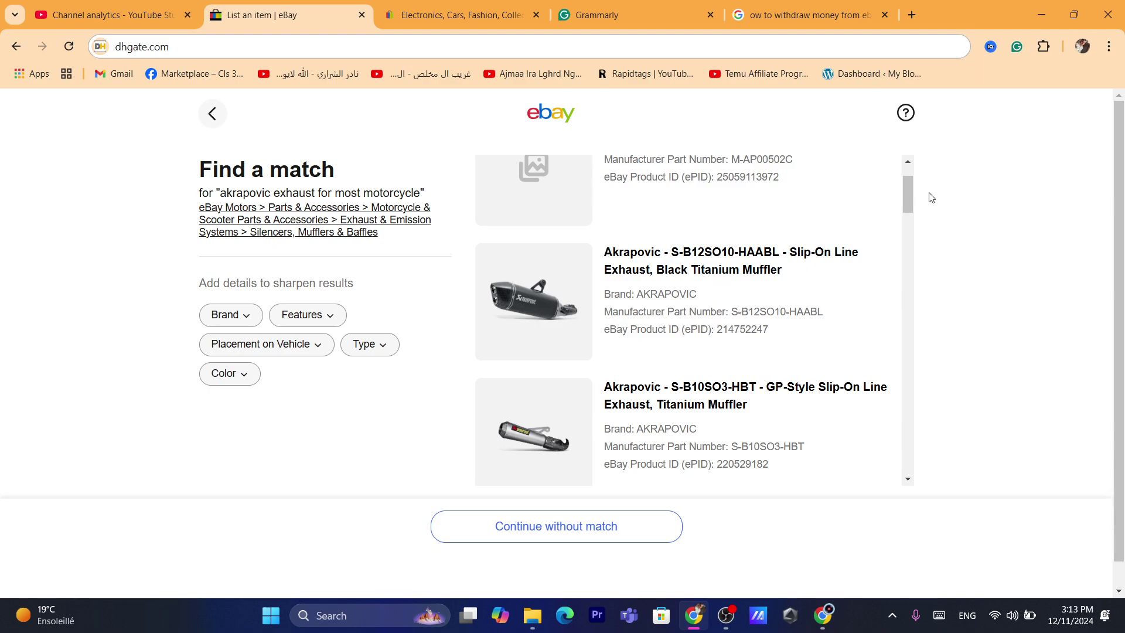
{"action": "left_click_drag", "start_coordinate": [911, 201], "coordinate": [921, 263]}
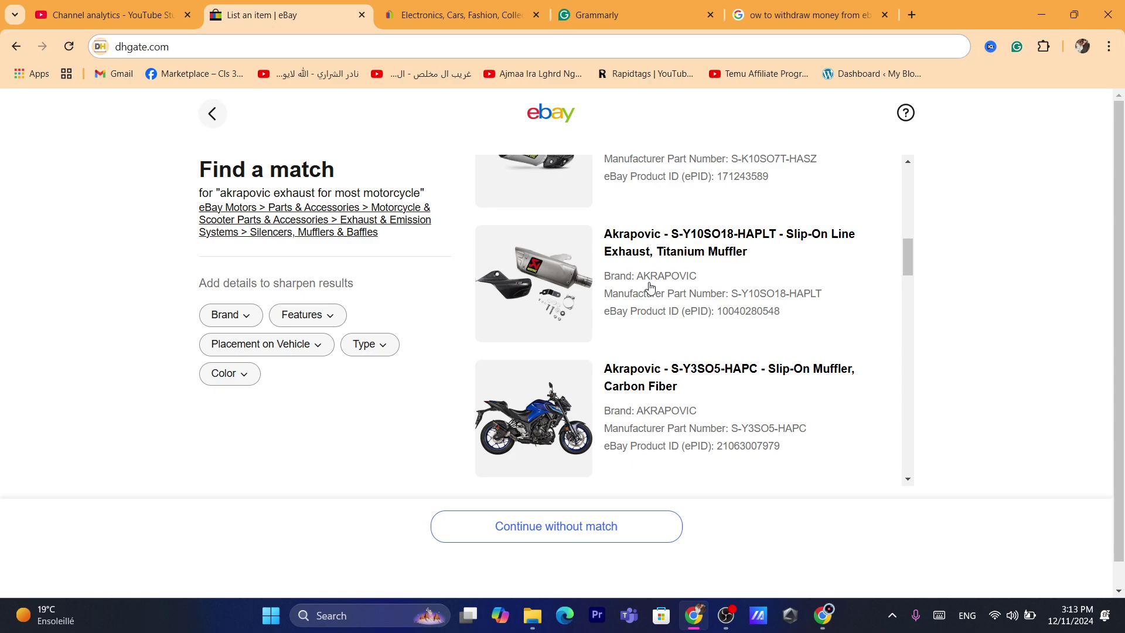
{"action": "left_click", "coordinate": [549, 530]}
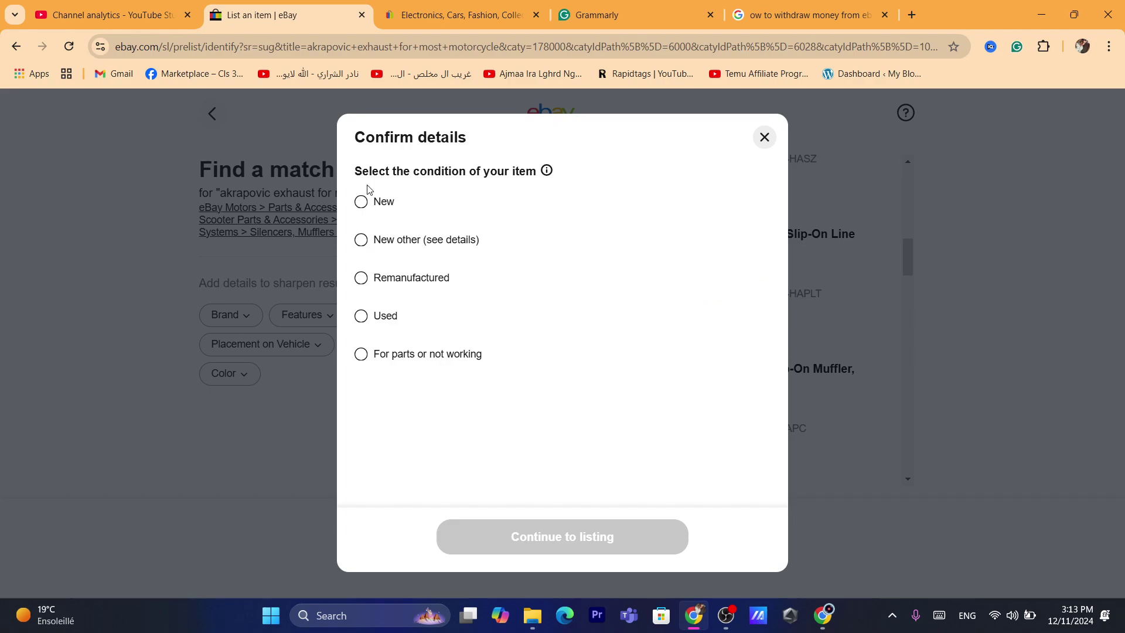
Set the item's condition to New and continue to the listing form
{"action": "triple_click", "coordinate": [384, 171]}
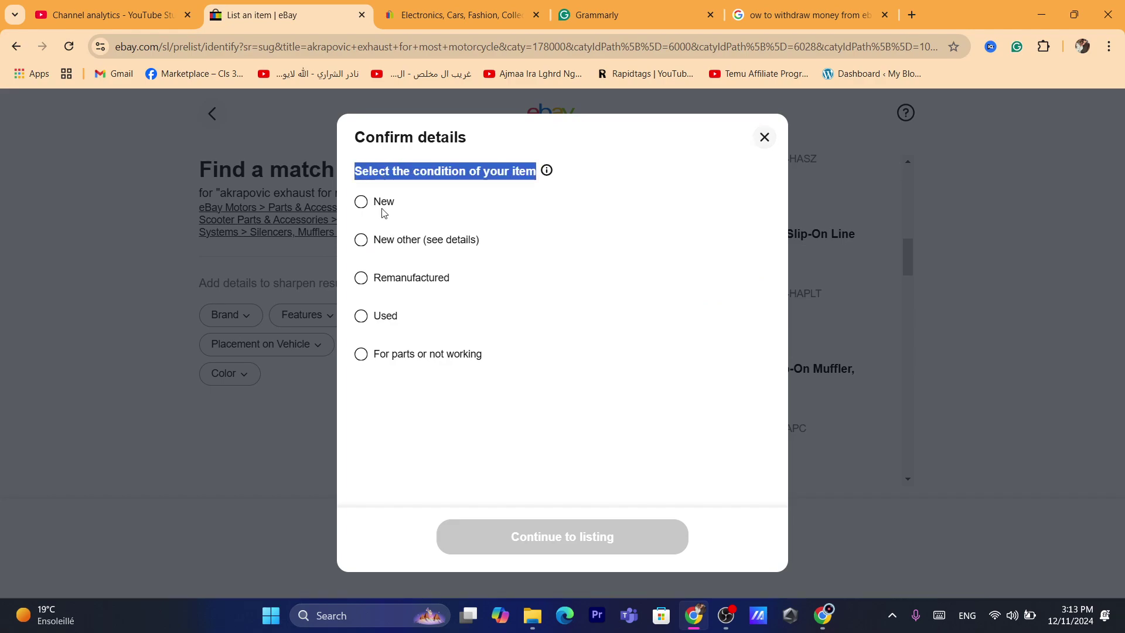
{"action": "left_click", "coordinate": [362, 203]}
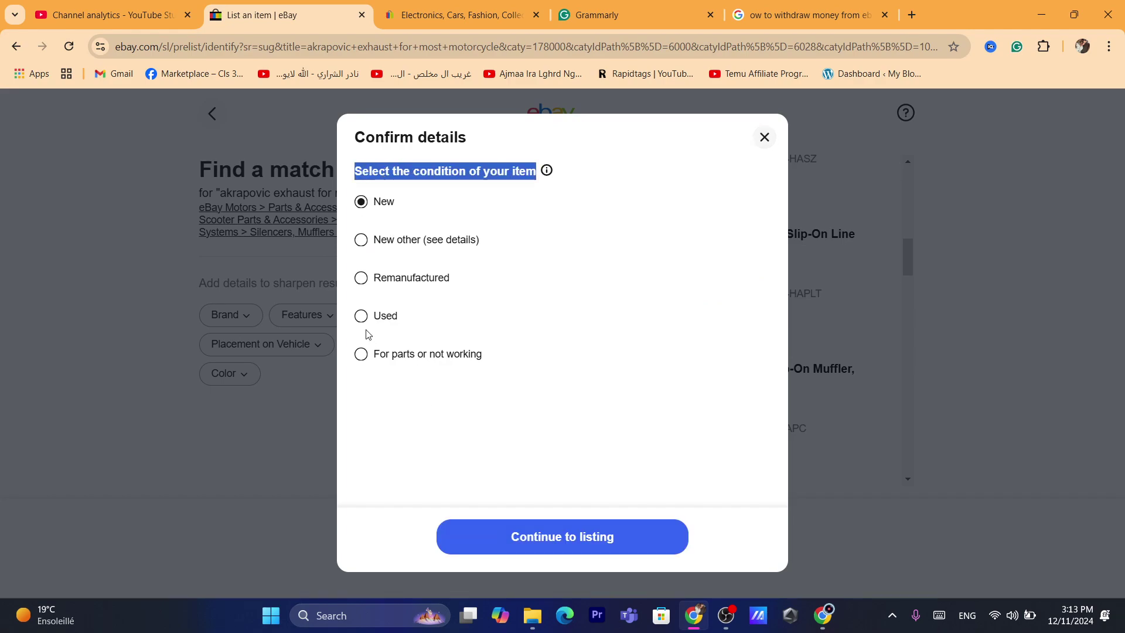
{"action": "left_click", "coordinate": [550, 530]}
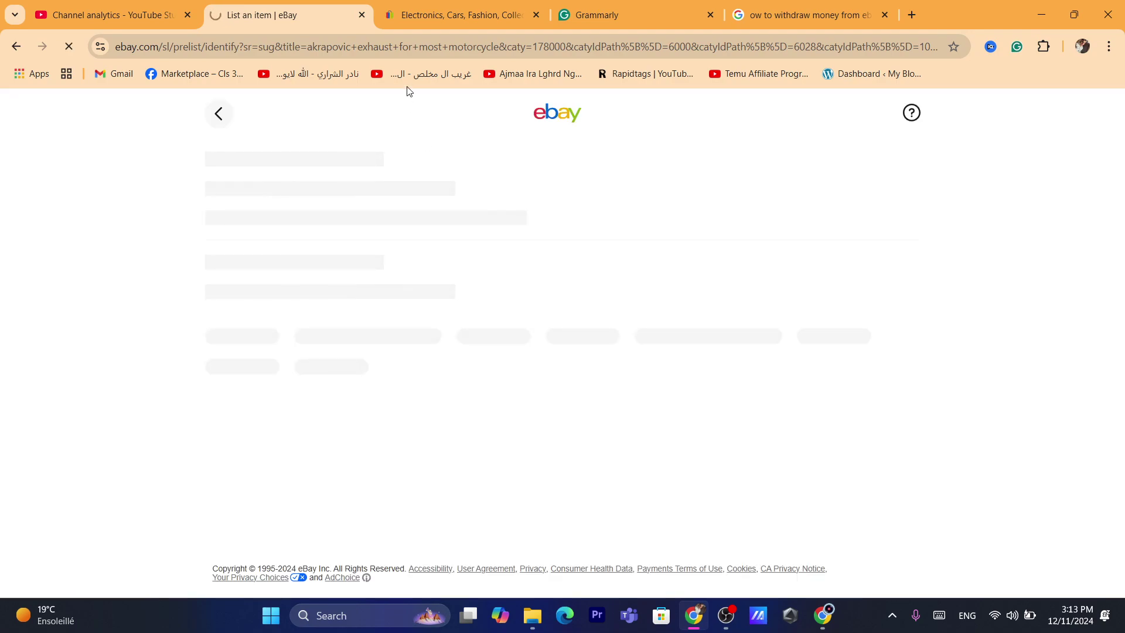
{"action": "left_click", "coordinate": [363, 47]}
{"action": "type", "text": "d"}
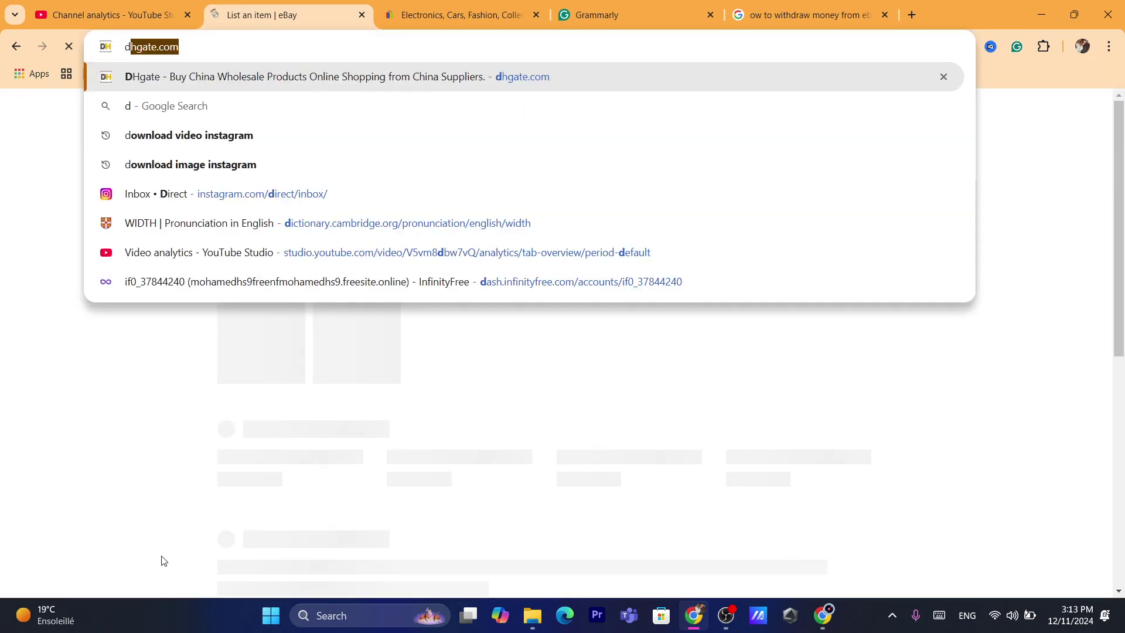
{"action": "left_click", "coordinate": [50, 442]}
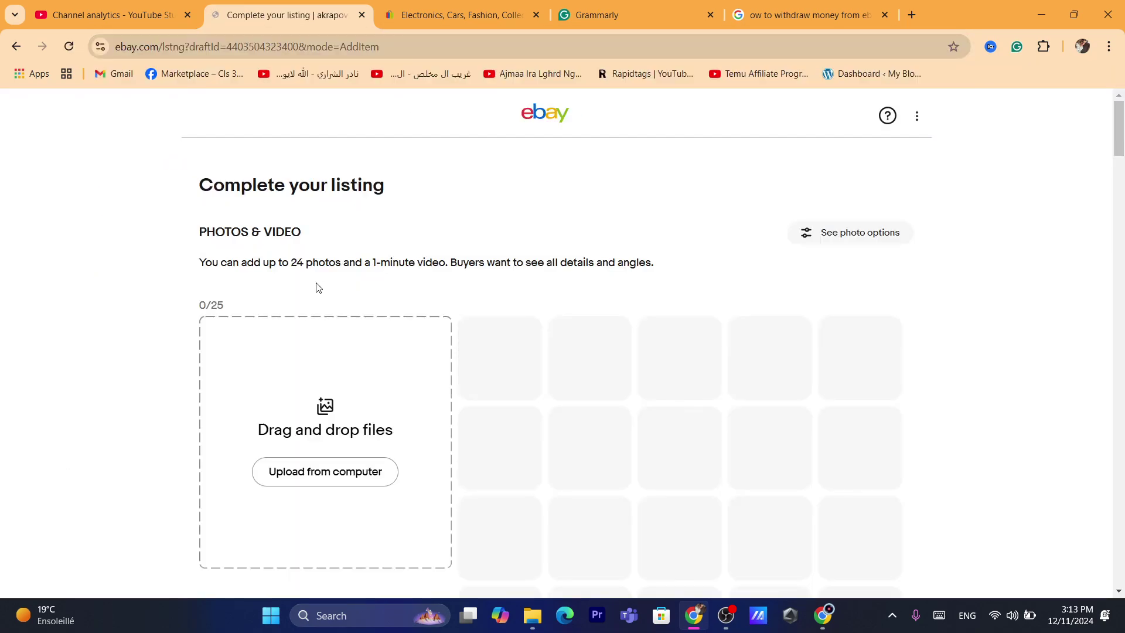
Upload the Shopify thumbnail image from the computer as the listing's first photo
{"action": "scroll", "coordinate": [1122, 159], "scroll_direction": "down", "scroll_amount": 2}
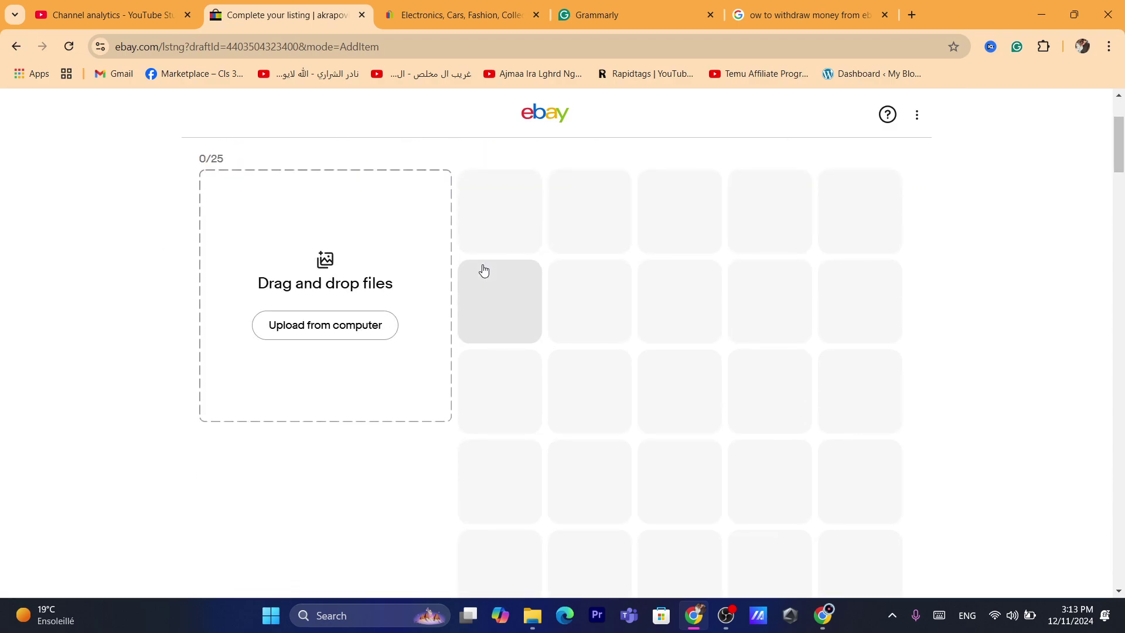
{"action": "left_click", "coordinate": [326, 326]}
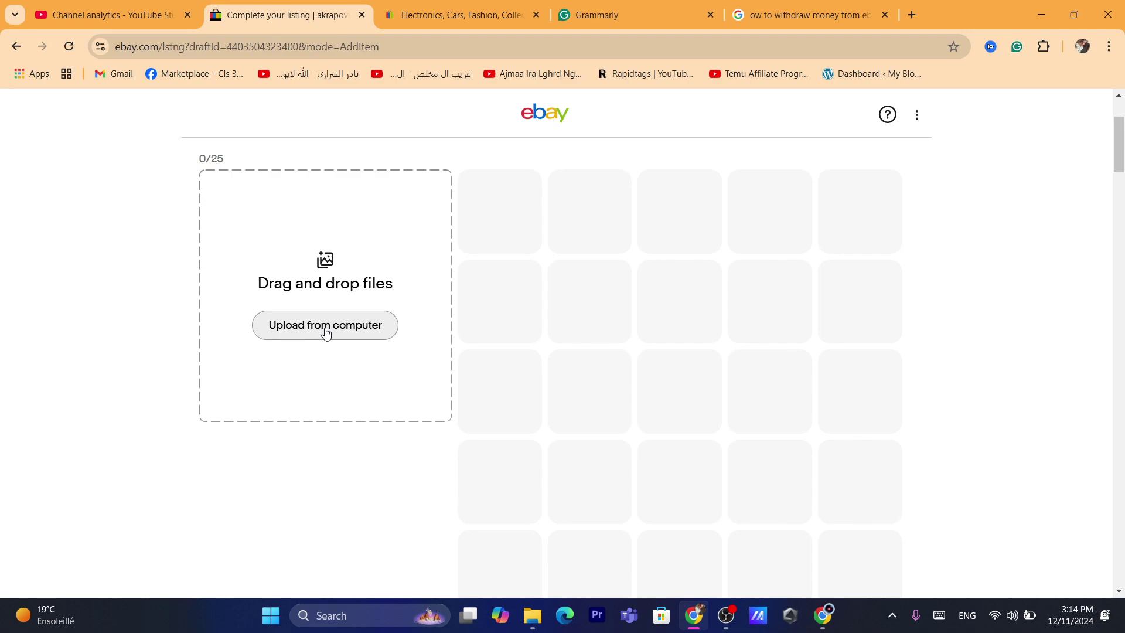
{"action": "double_click", "coordinate": [220, 223]}
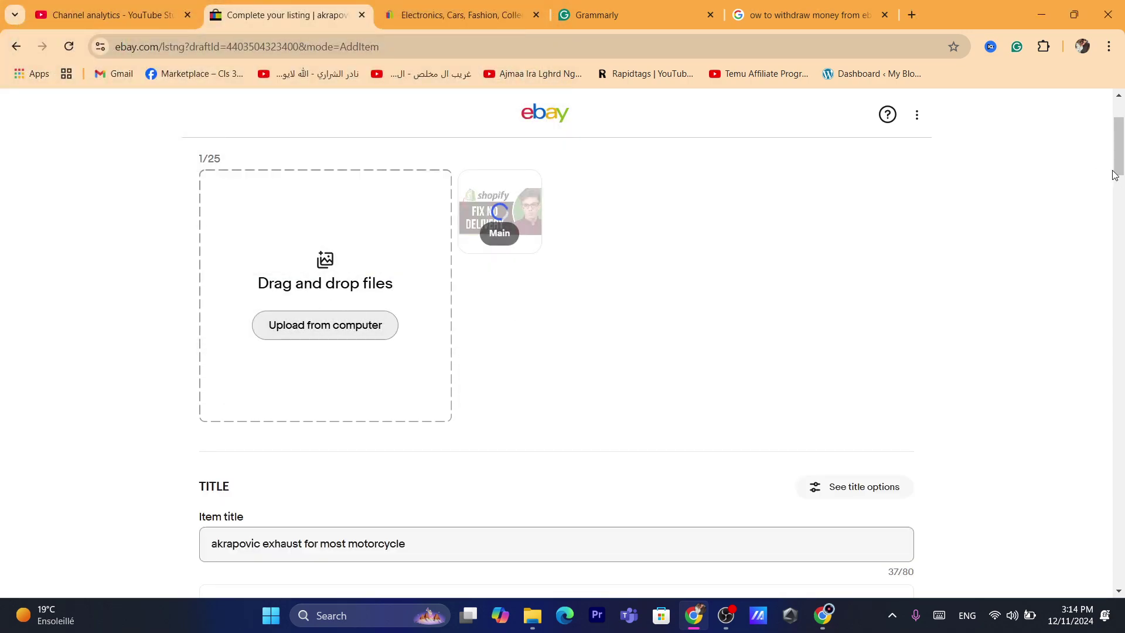
Review the listing form's photo, title, suggested item specifics and item category sections
{"action": "scroll", "coordinate": [1119, 176], "scroll_direction": "down", "scroll_amount": 2}
{"action": "mouse_move", "coordinate": [1124, 176]}
{"action": "left_mouse_down"}
{"action": "mouse_move", "coordinate": [1124, 153]}
{"action": "mouse_move", "coordinate": [1123, 187]}
{"action": "left_mouse_up"}
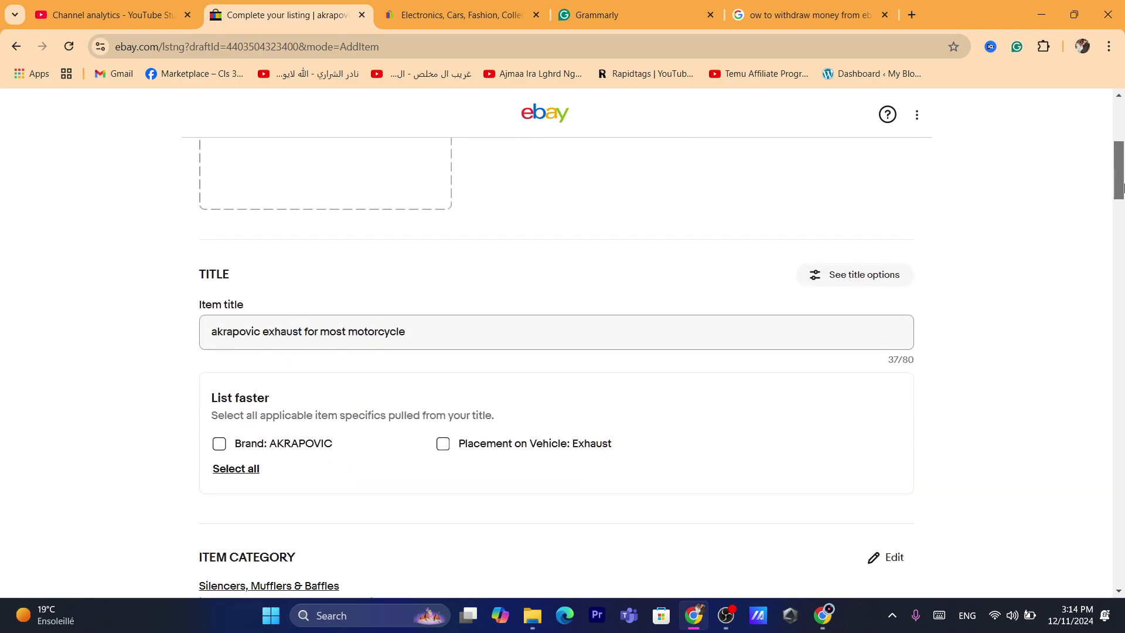
{"action": "scroll", "coordinate": [1121, 188], "scroll_direction": "up", "scroll_amount": 4}
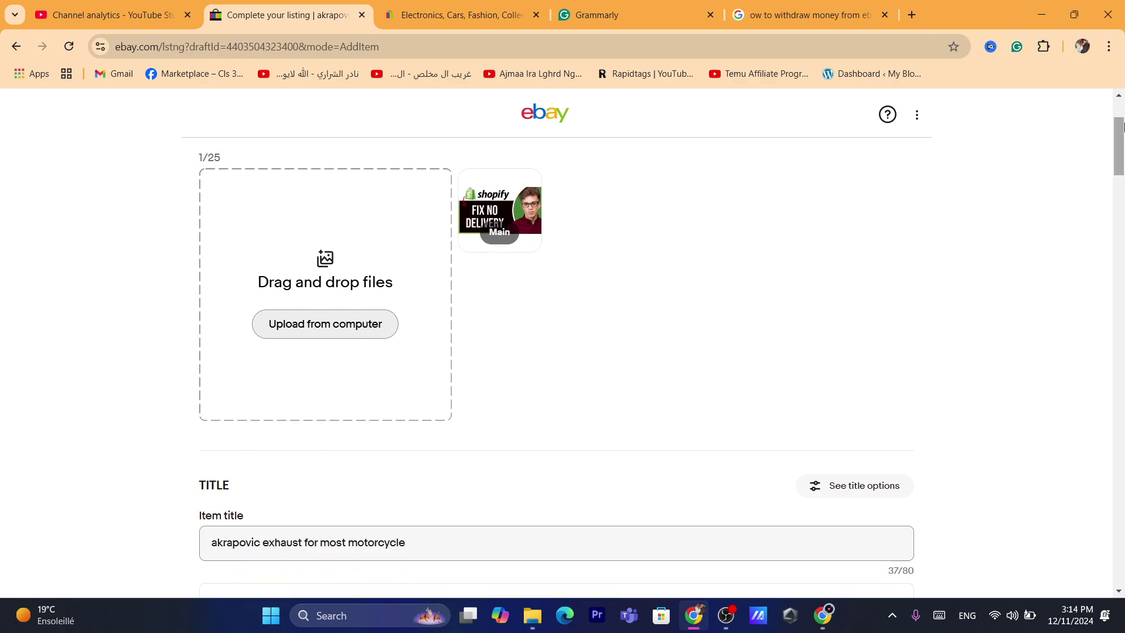
{"action": "left_click_drag", "start_coordinate": [1121, 126], "coordinate": [1121, 130]}
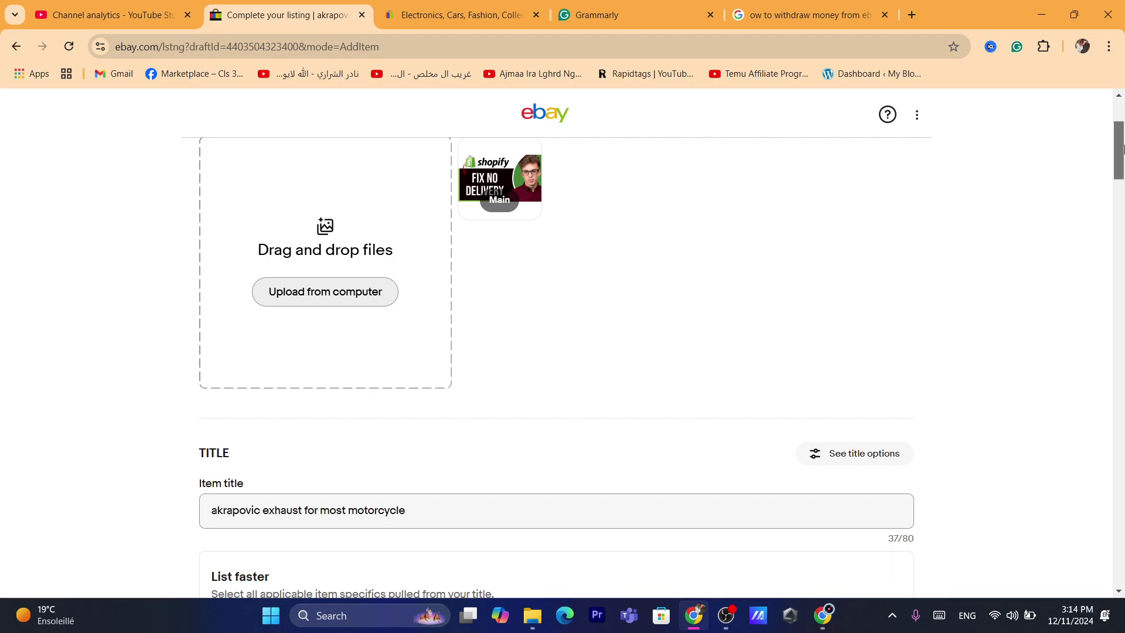
{"action": "scroll", "coordinate": [1121, 141], "scroll_direction": "up", "scroll_amount": 2}
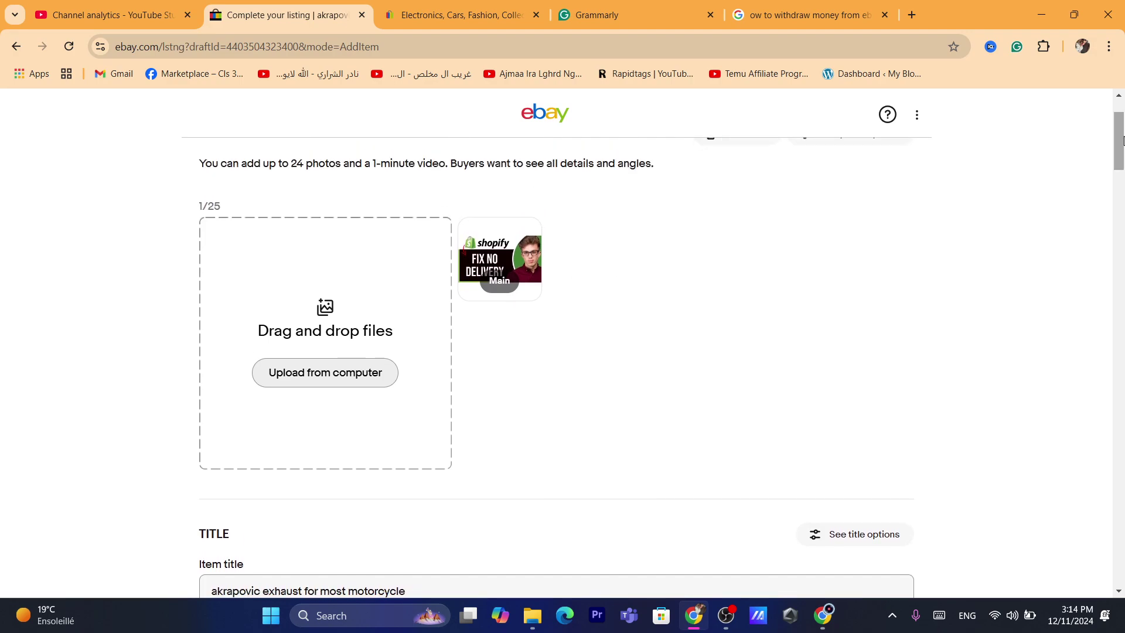
{"action": "left_click_drag", "start_coordinate": [1123, 139], "coordinate": [1124, 189]}
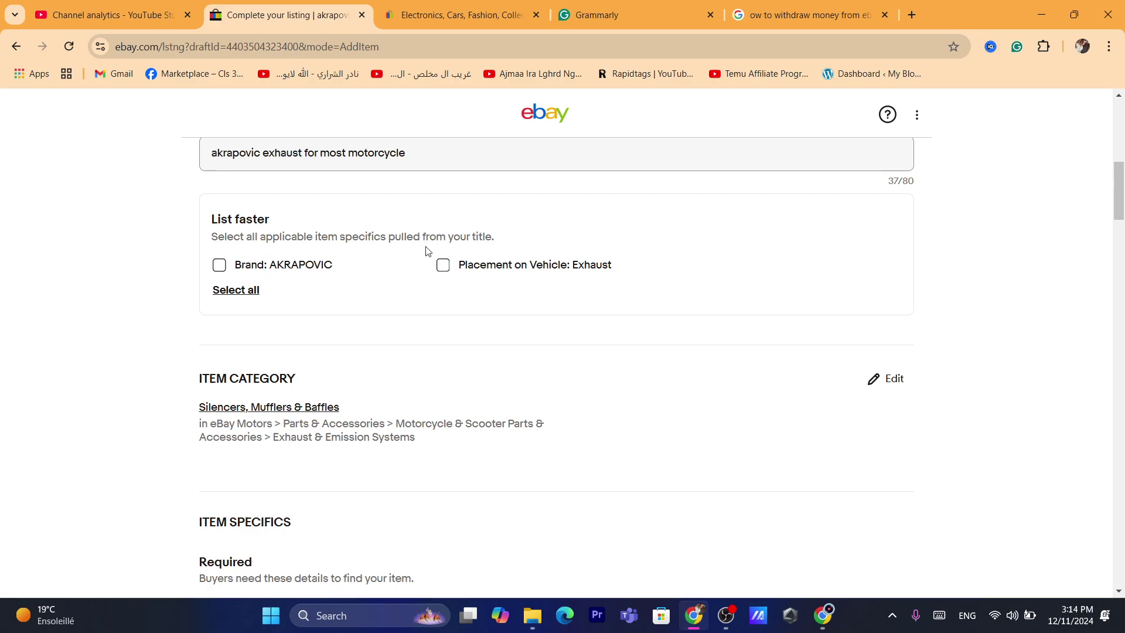
{"action": "left_click_drag", "start_coordinate": [1123, 166], "coordinate": [1122, 179]}
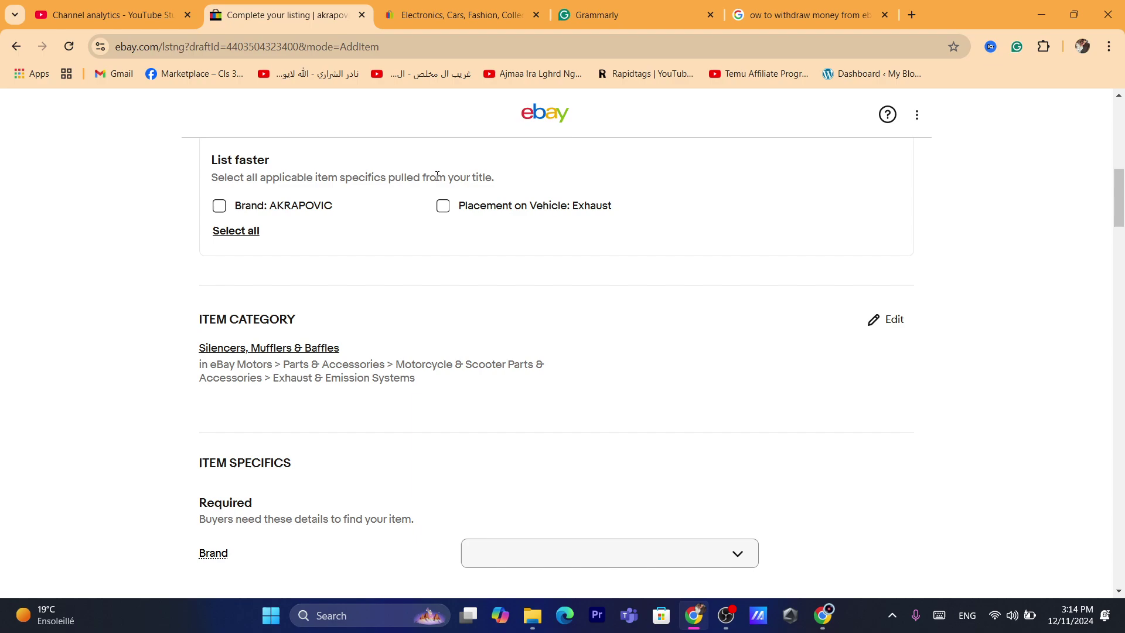
Set the required Brand item specific to Unbranded
{"action": "left_click_drag", "start_coordinate": [1123, 198], "coordinate": [1123, 223]}
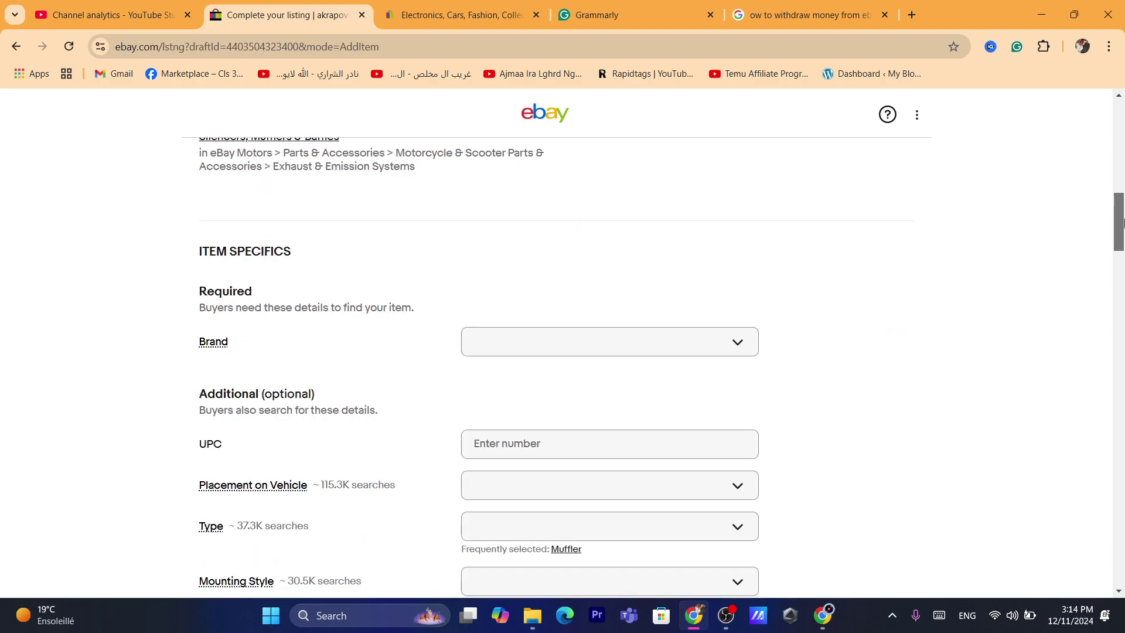
{"action": "left_click", "coordinate": [507, 346]}
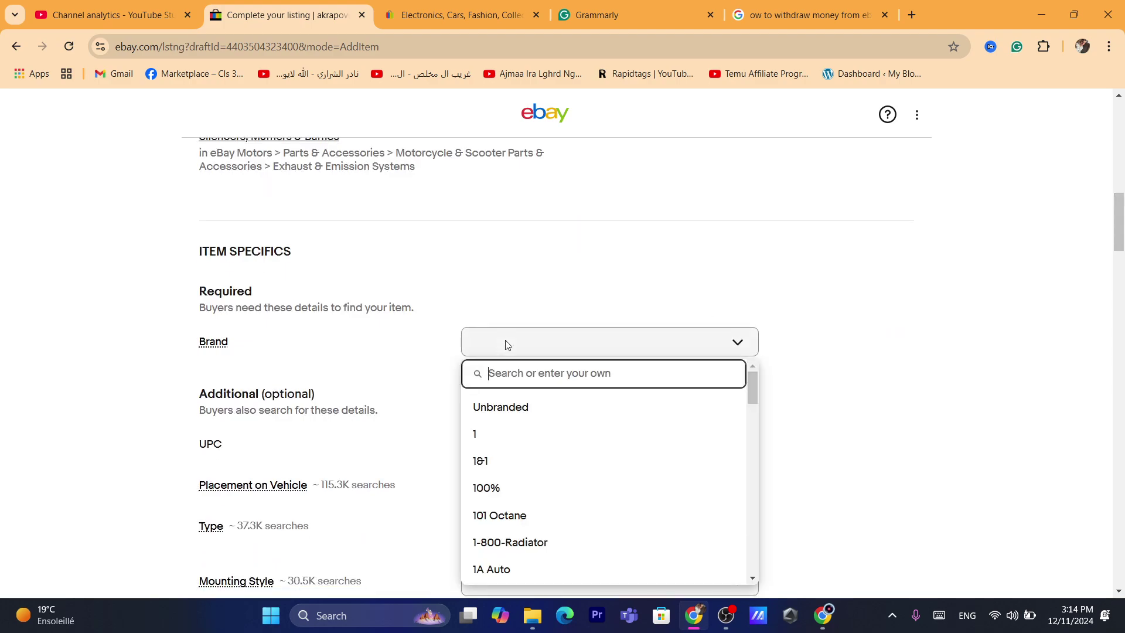
{"action": "left_click", "coordinate": [534, 417]}
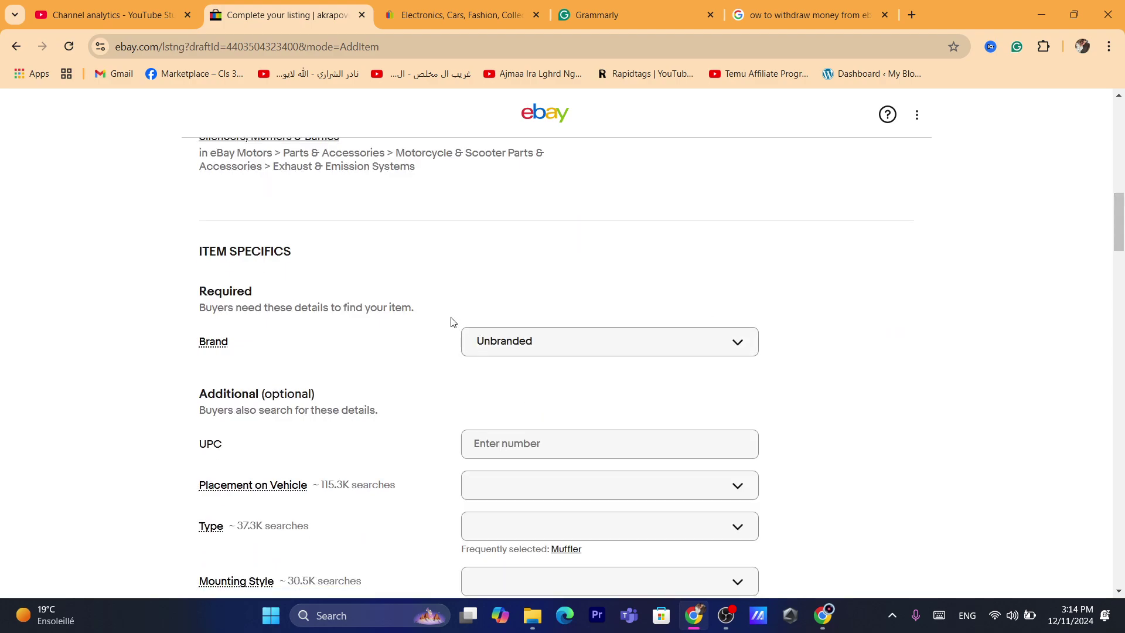
Look at the optional item specifics, including the UPC field and the Placement on Vehicle choices
{"action": "left_click_drag", "start_coordinate": [1123, 219], "coordinate": [1123, 232]}
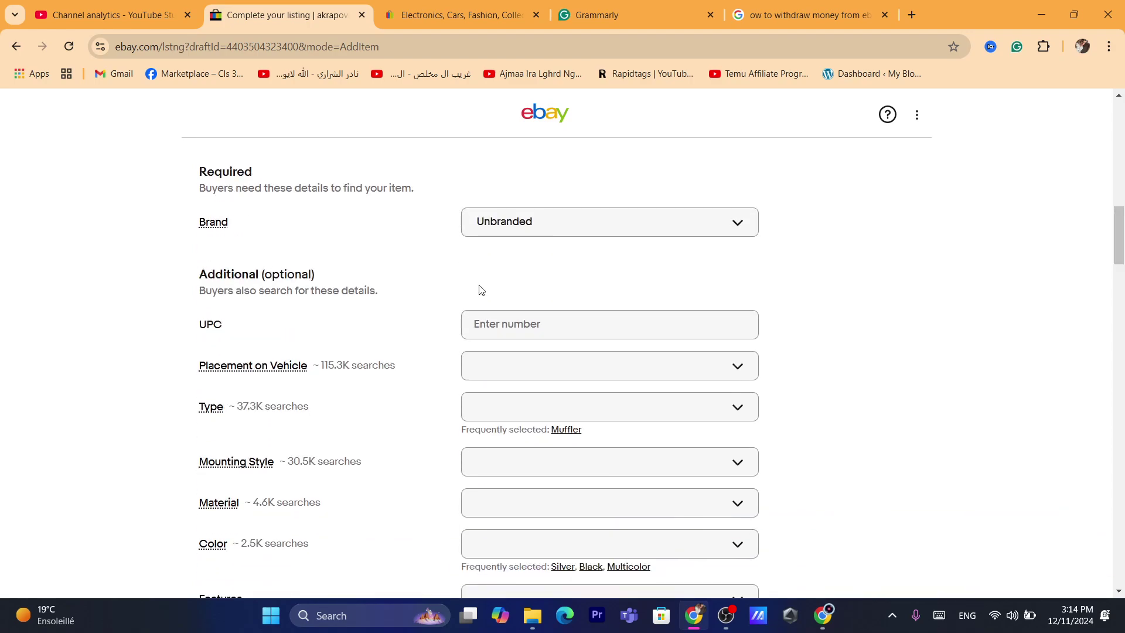
{"action": "left_click", "coordinate": [484, 335]}
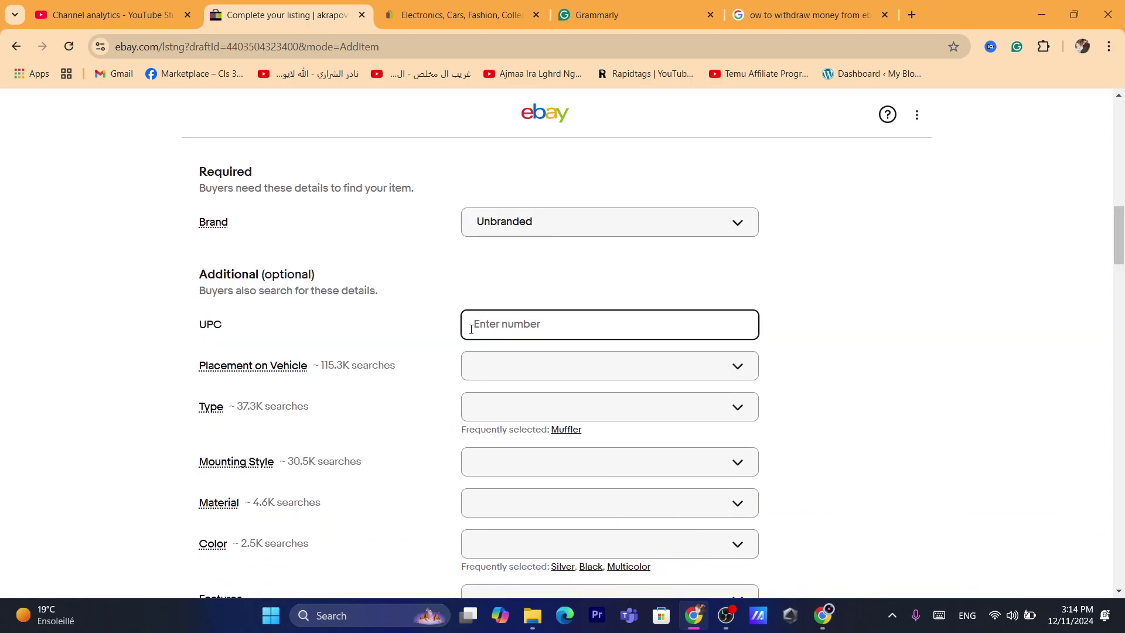
{"action": "scroll", "coordinate": [576, 270], "scroll_direction": "down", "scroll_amount": 2}
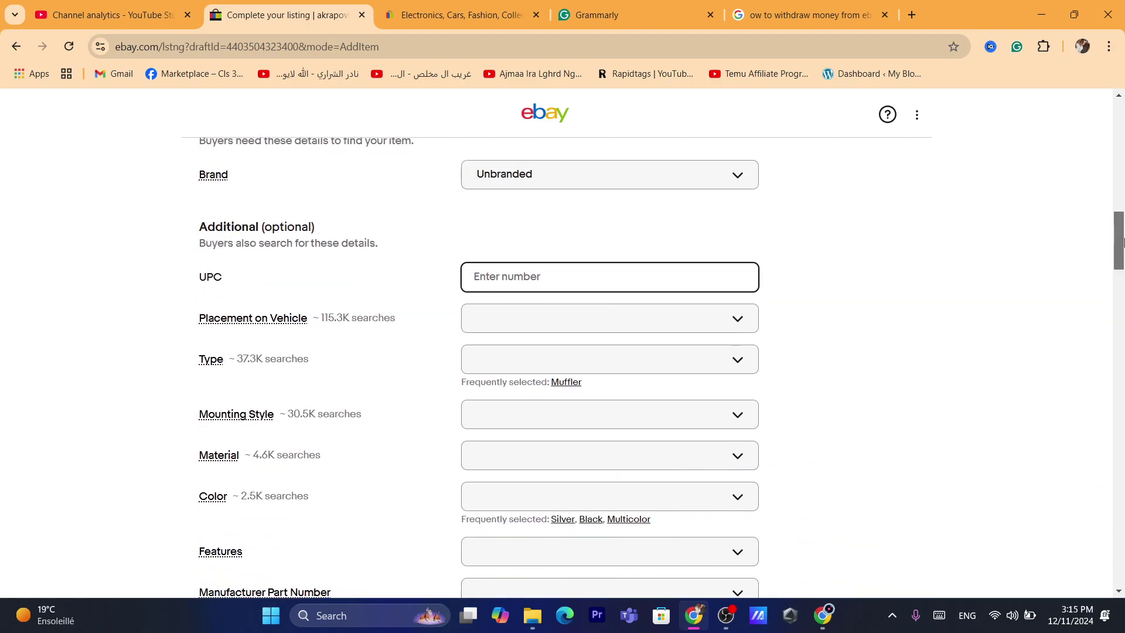
{"action": "left_click", "coordinate": [510, 214]}
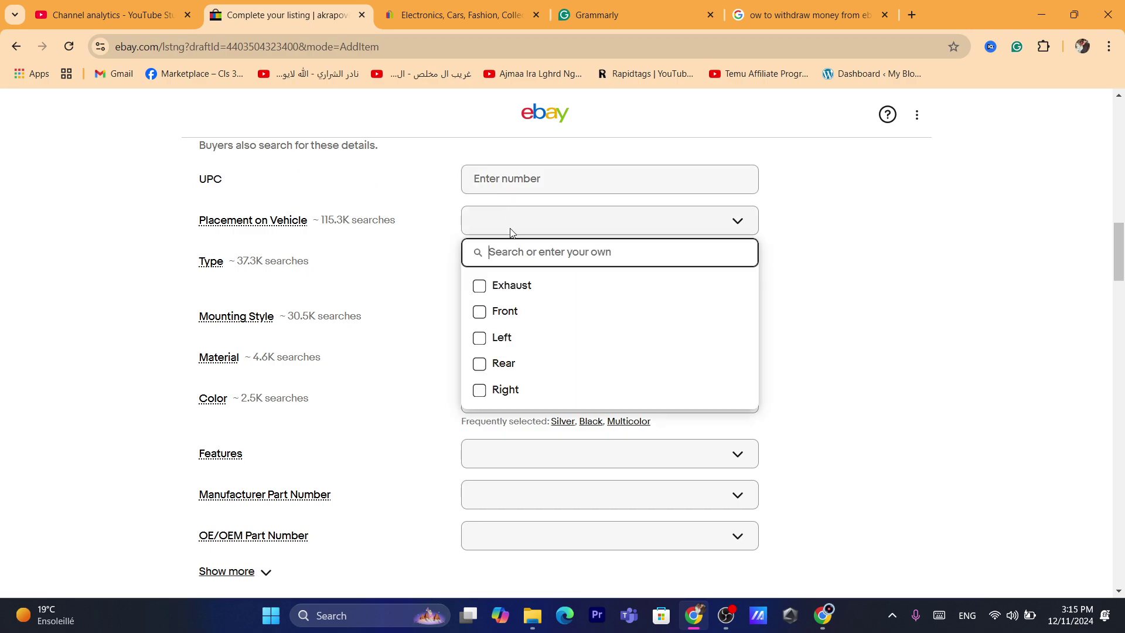
{"action": "left_click", "coordinate": [510, 228]}
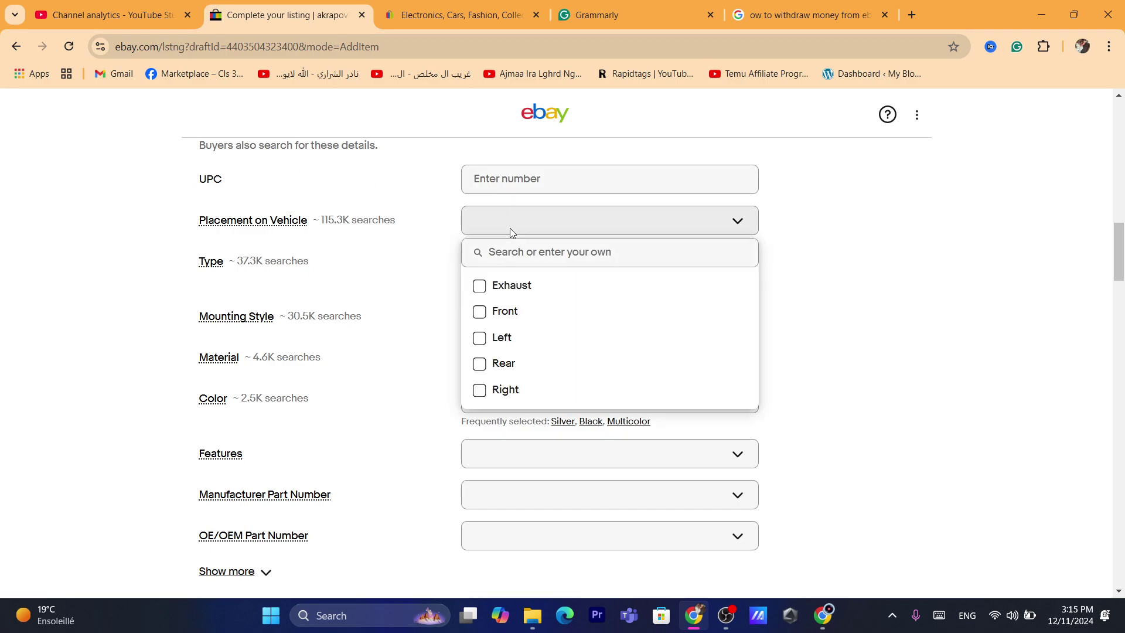
Open the grey Magcubic HY300 PRO projector from the recently viewed items on the eBay home page and examine its item specifics
{"action": "left_click", "coordinate": [440, 8]}
{"action": "left_click", "coordinate": [371, 146]}
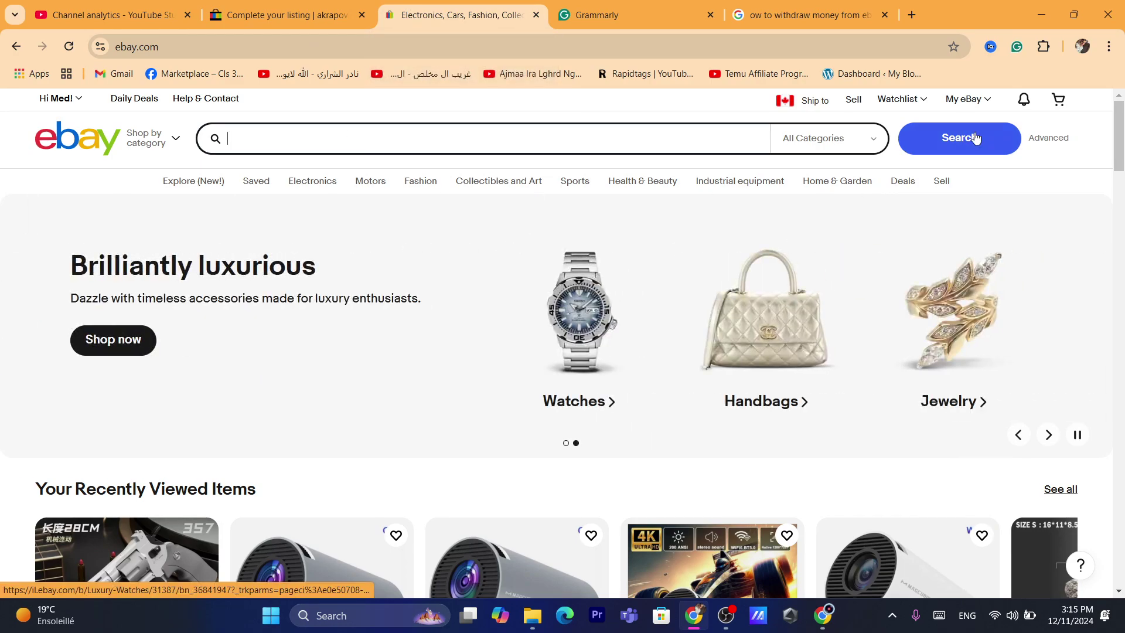
{"action": "scroll", "coordinate": [904, 195], "scroll_direction": "down", "scroll_amount": 5}
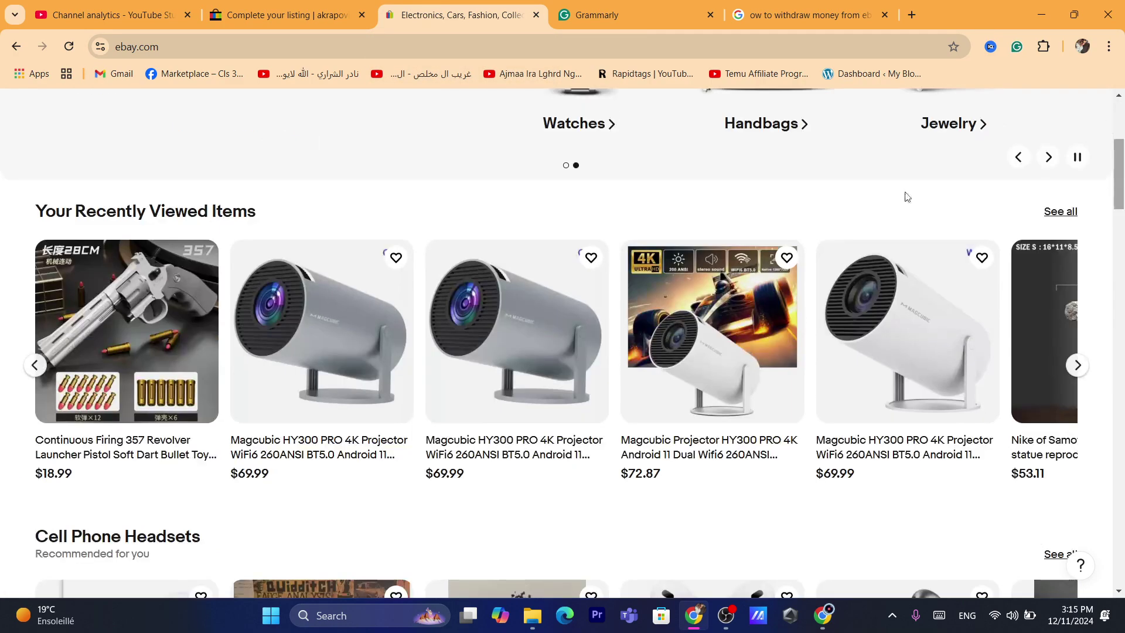
{"action": "left_click", "coordinate": [322, 330]}
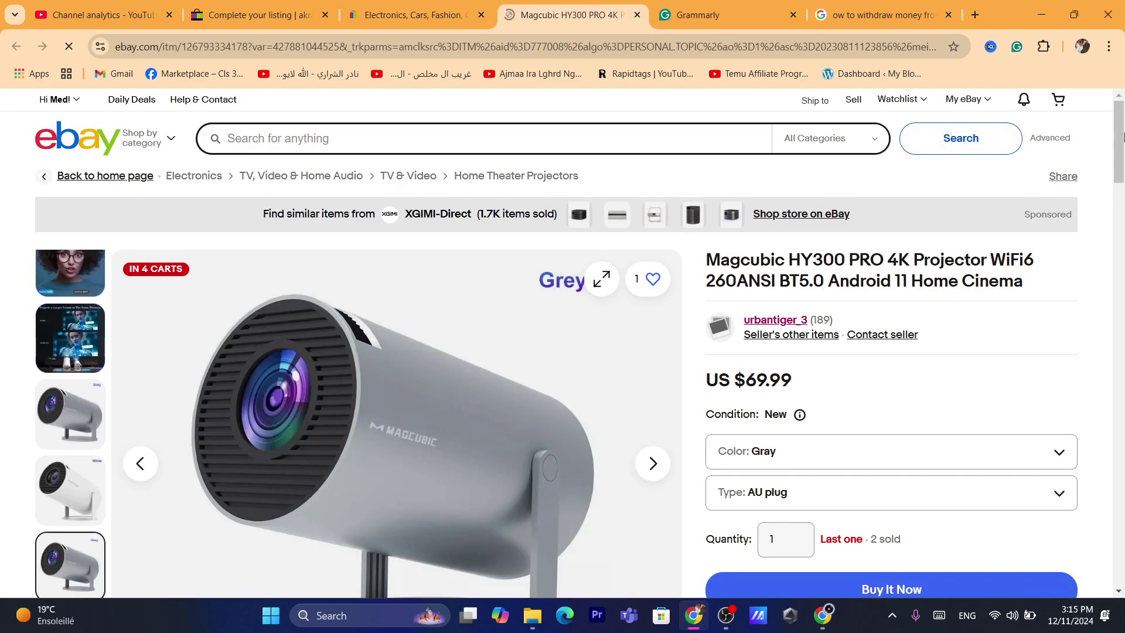
{"action": "left_click_drag", "start_coordinate": [1120, 155], "coordinate": [1123, 365]}
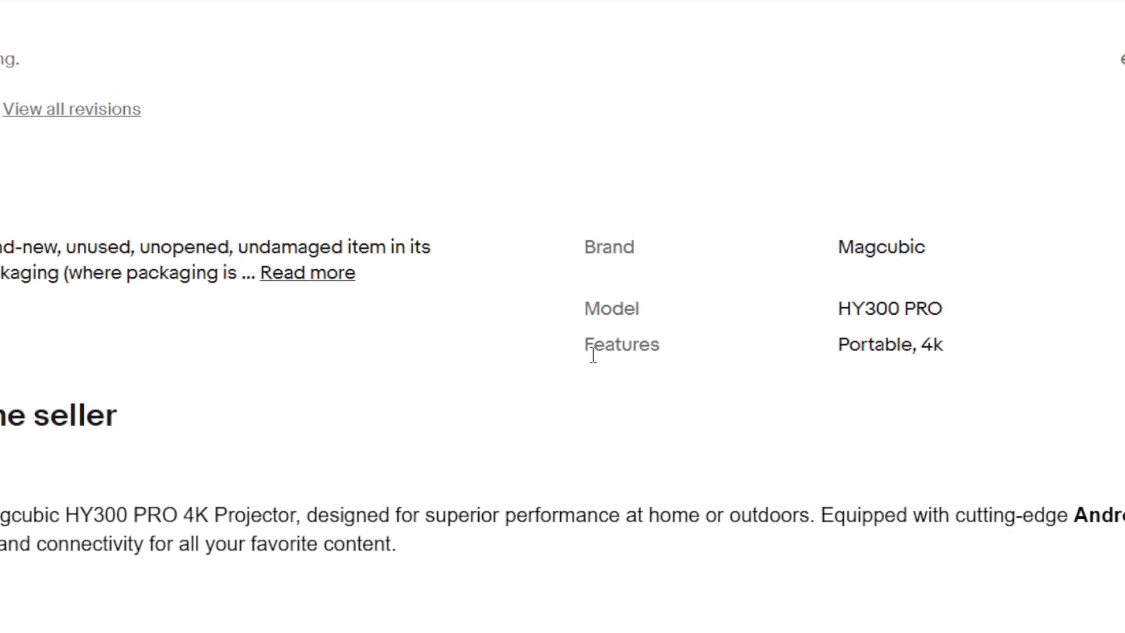
{"action": "double_click", "coordinate": [593, 370]}
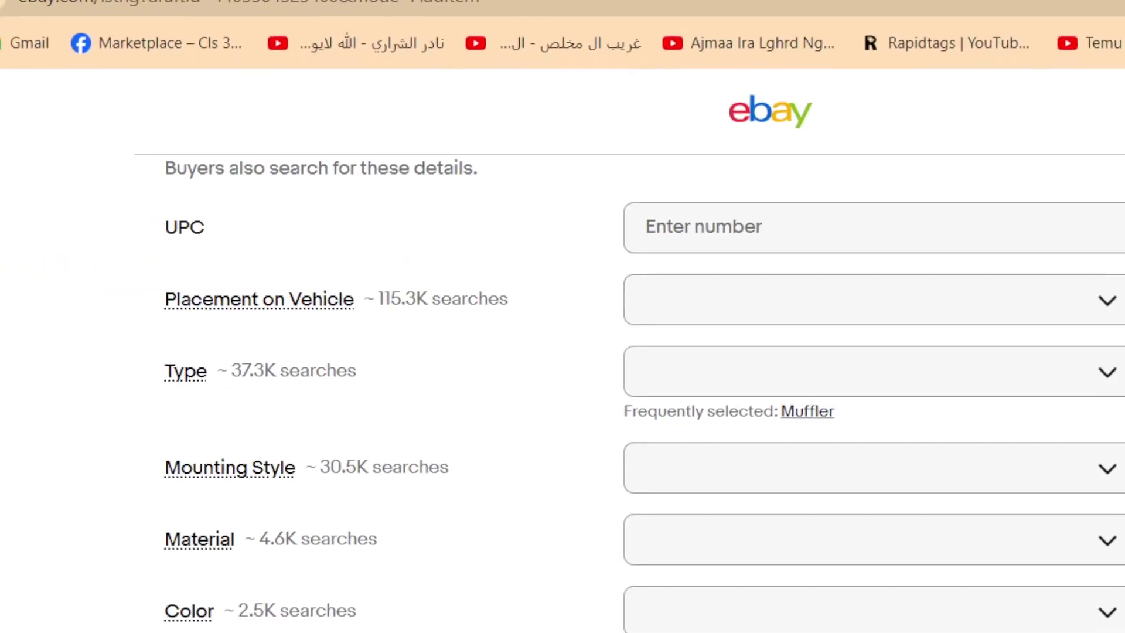
{"action": "left_click", "coordinate": [655, 7]}
{"action": "type", "text": "d"}
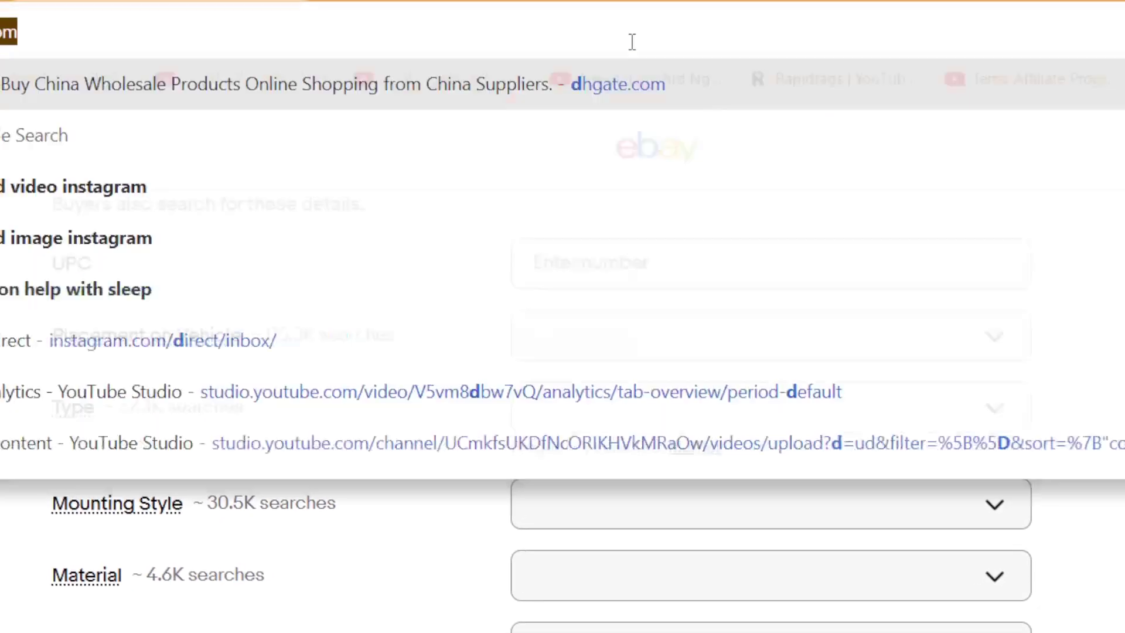
{"action": "key", "text": "Return"}
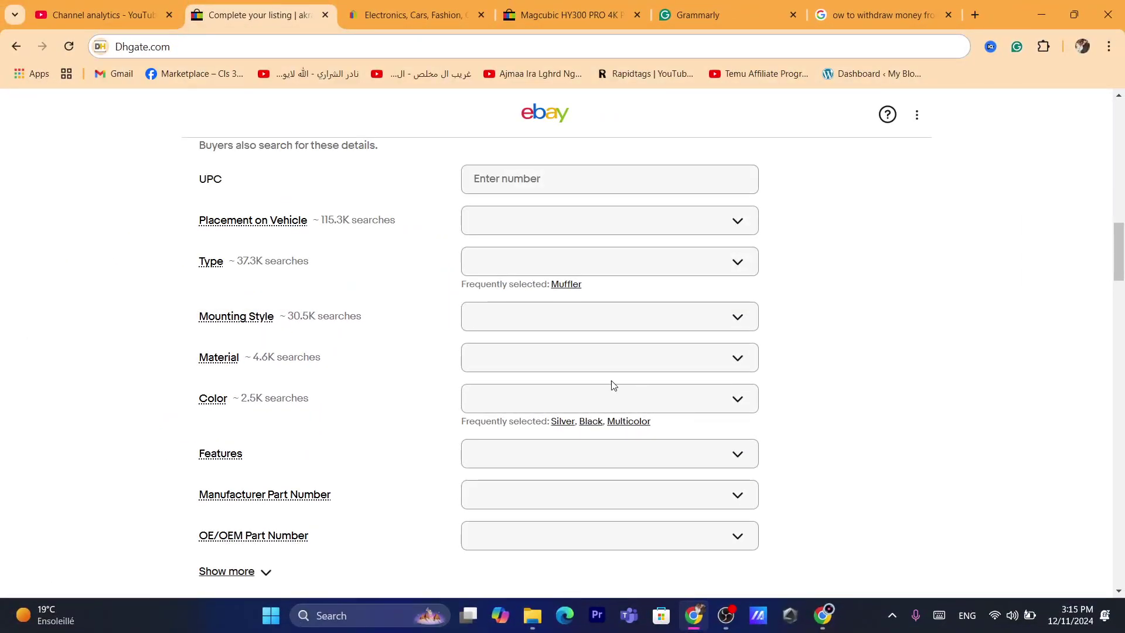
Set the item's color to Silver and fill in the description with an AI-generated draft
{"action": "left_click", "coordinate": [553, 422]}
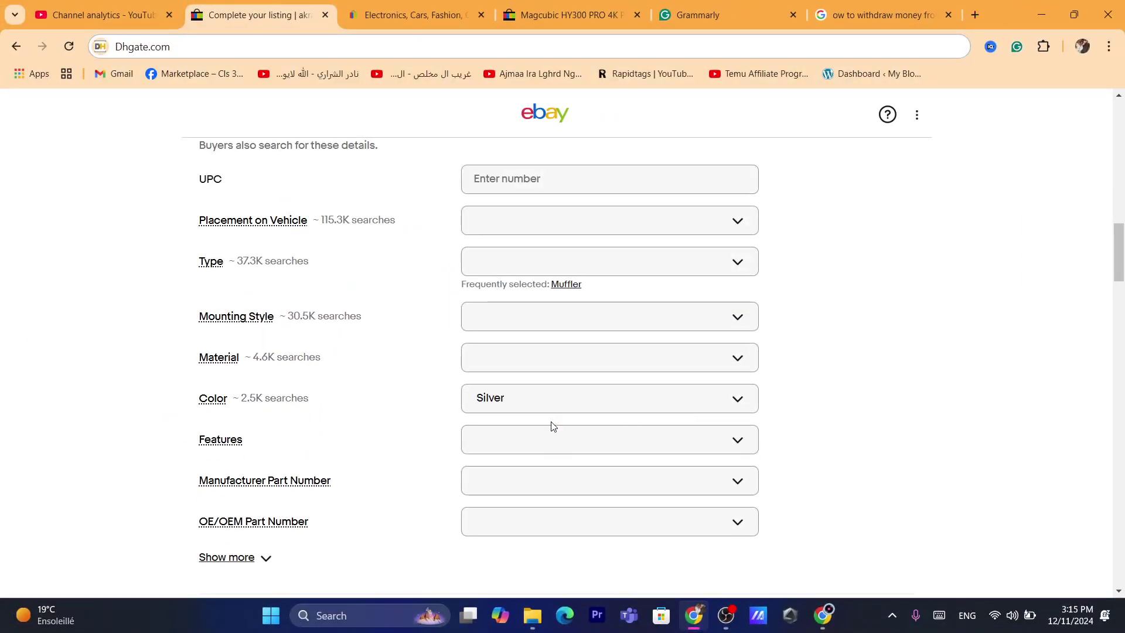
{"action": "scroll", "coordinate": [552, 271], "scroll_direction": "down", "scroll_amount": 10}
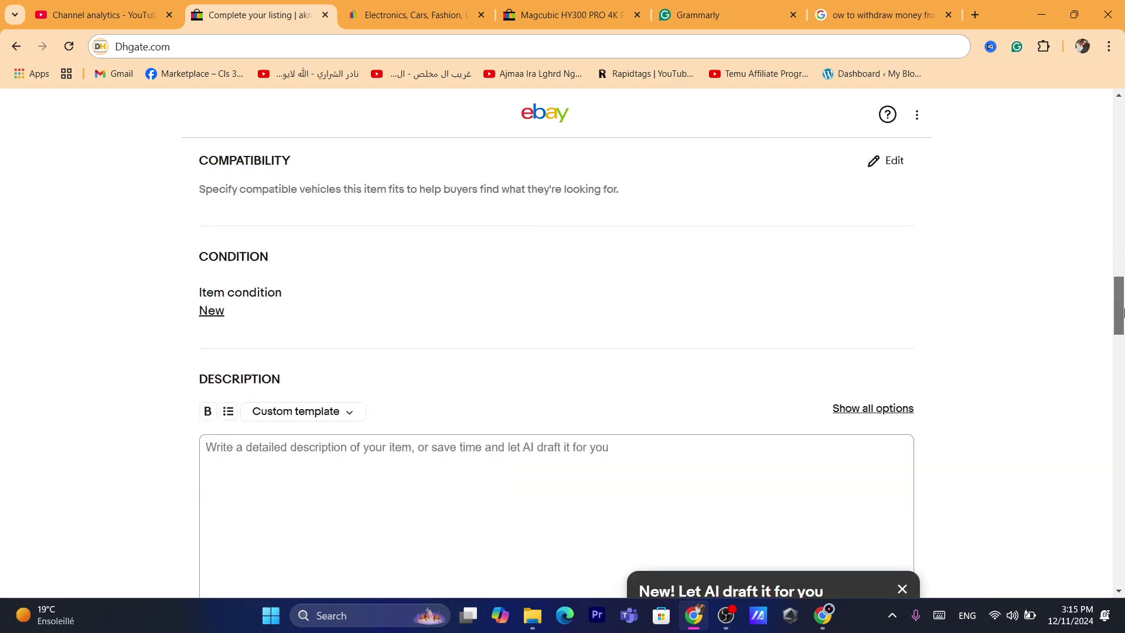
{"action": "left_click", "coordinate": [552, 272]}
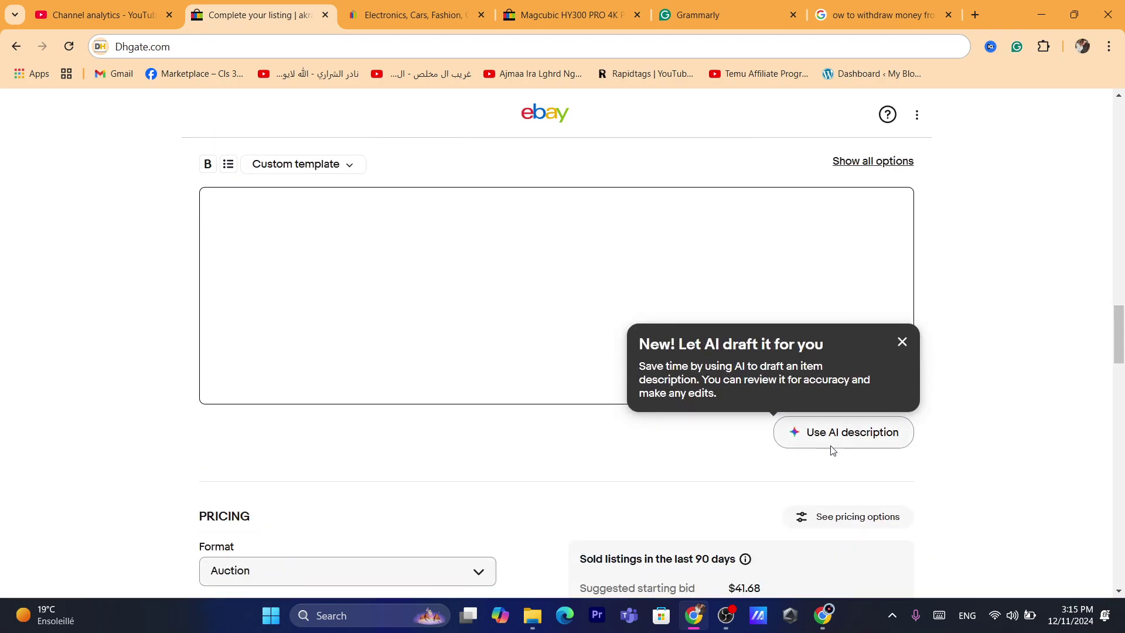
{"action": "left_click", "coordinate": [815, 445]}
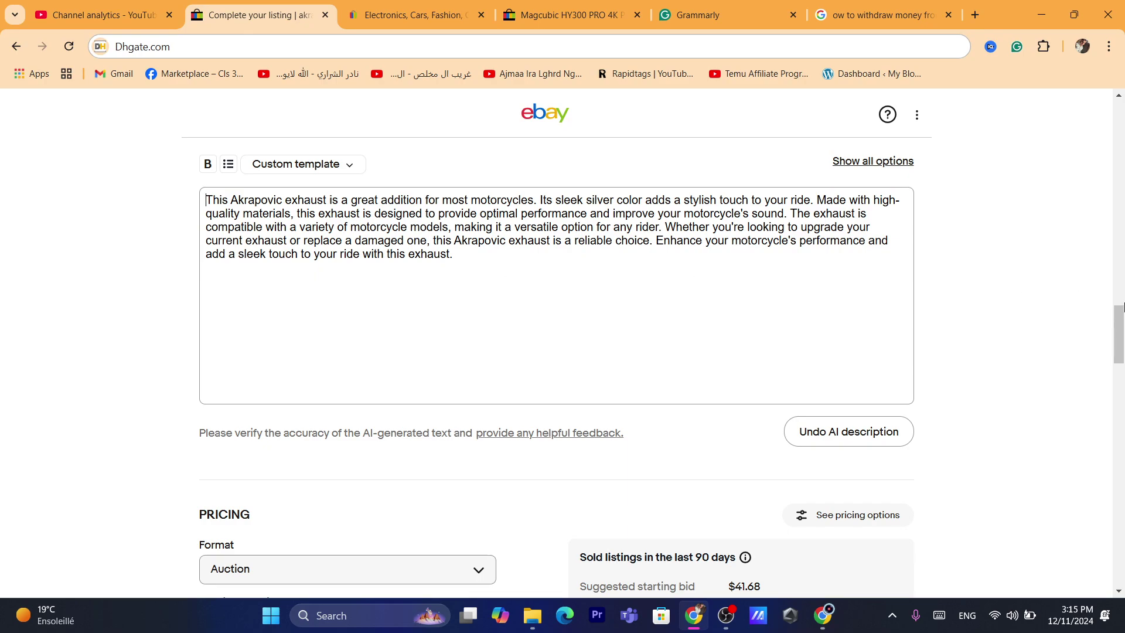
{"action": "scroll", "coordinate": [1119, 305], "scroll_direction": "up", "scroll_amount": 1}
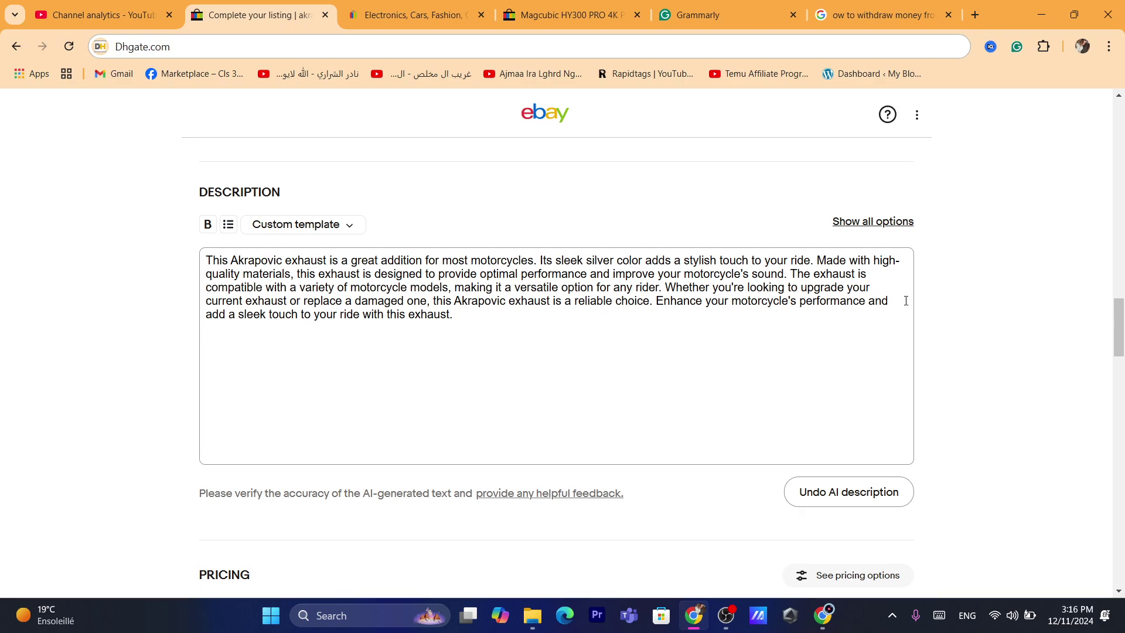
{"action": "left_click_drag", "start_coordinate": [1121, 323], "coordinate": [1120, 337]}
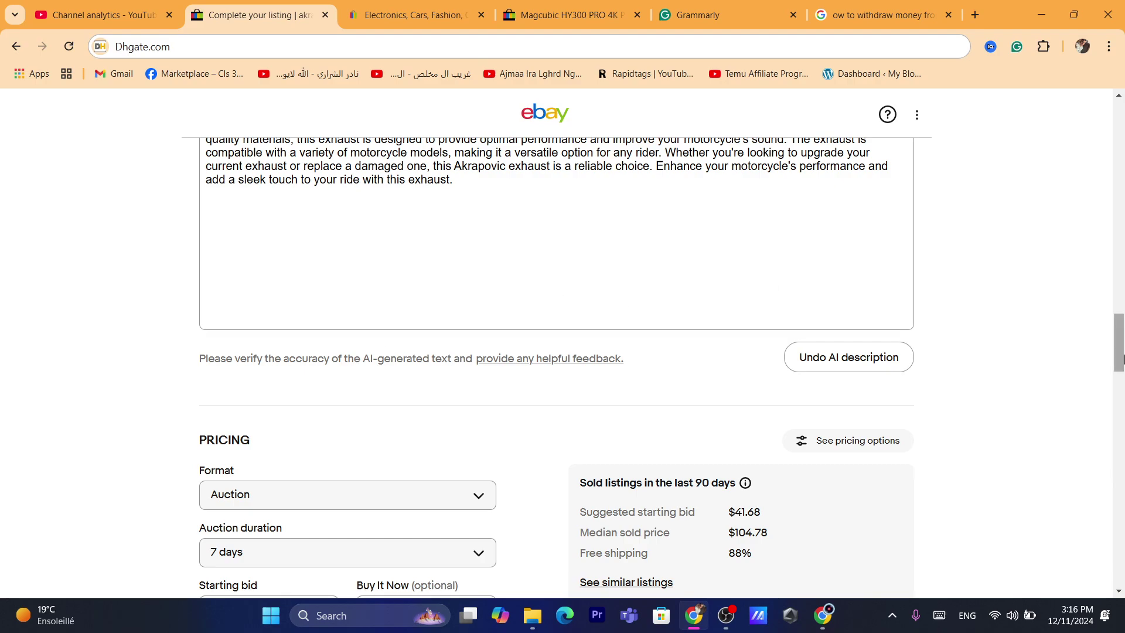
{"action": "left_click_drag", "start_coordinate": [1119, 343], "coordinate": [1119, 364]}
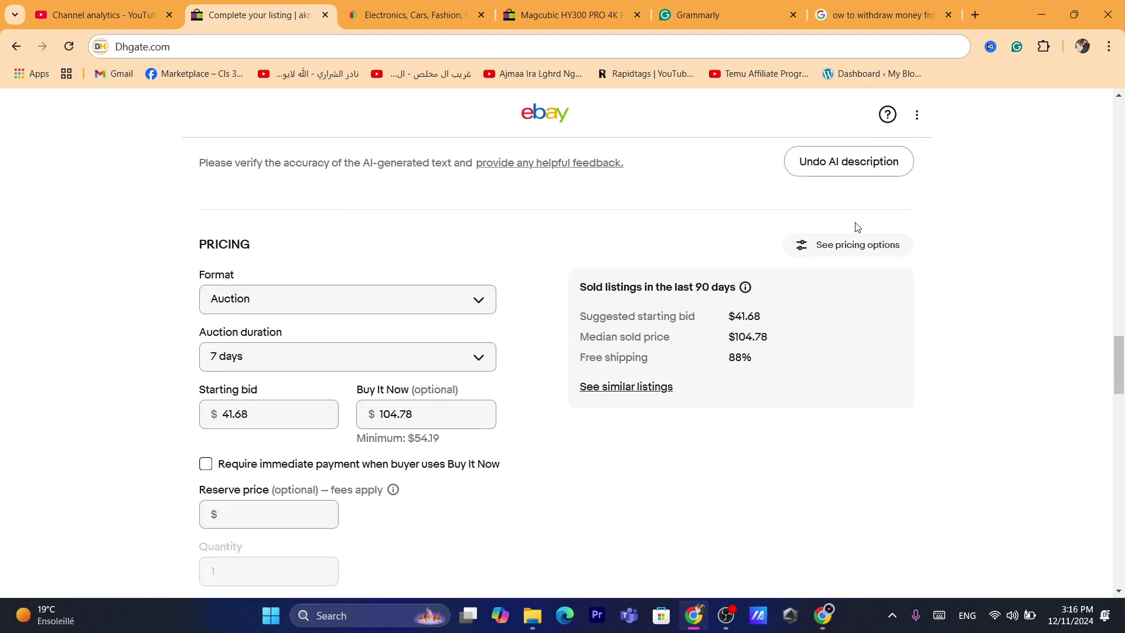
{"action": "left_click", "coordinate": [539, 41]}
{"action": "type", "text": "d"}
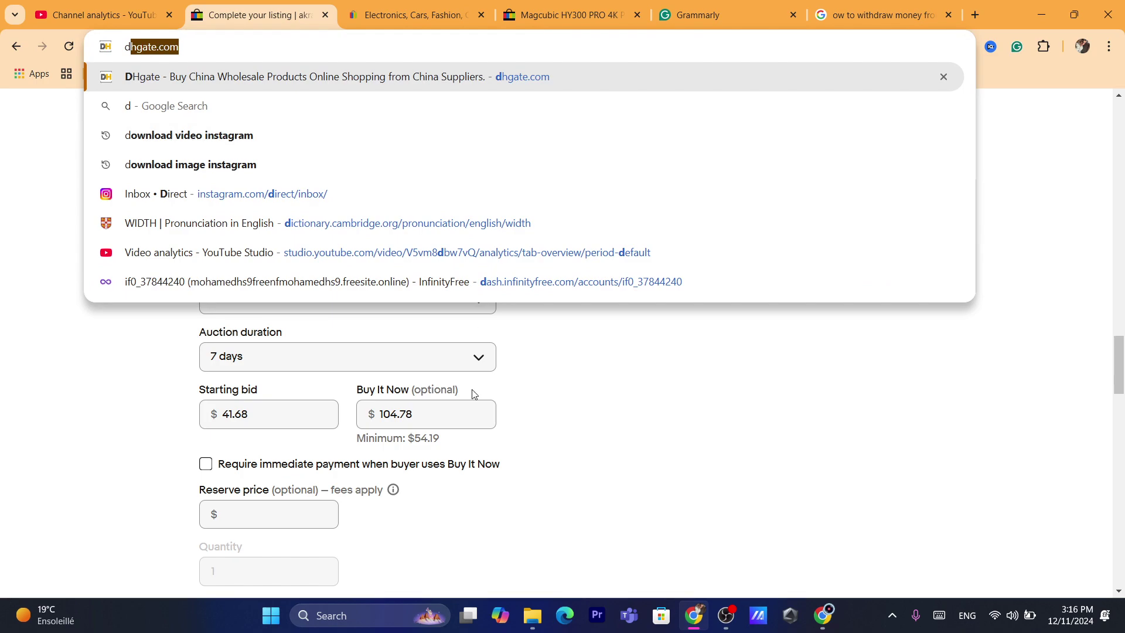
{"action": "left_click", "coordinate": [539, 391]}
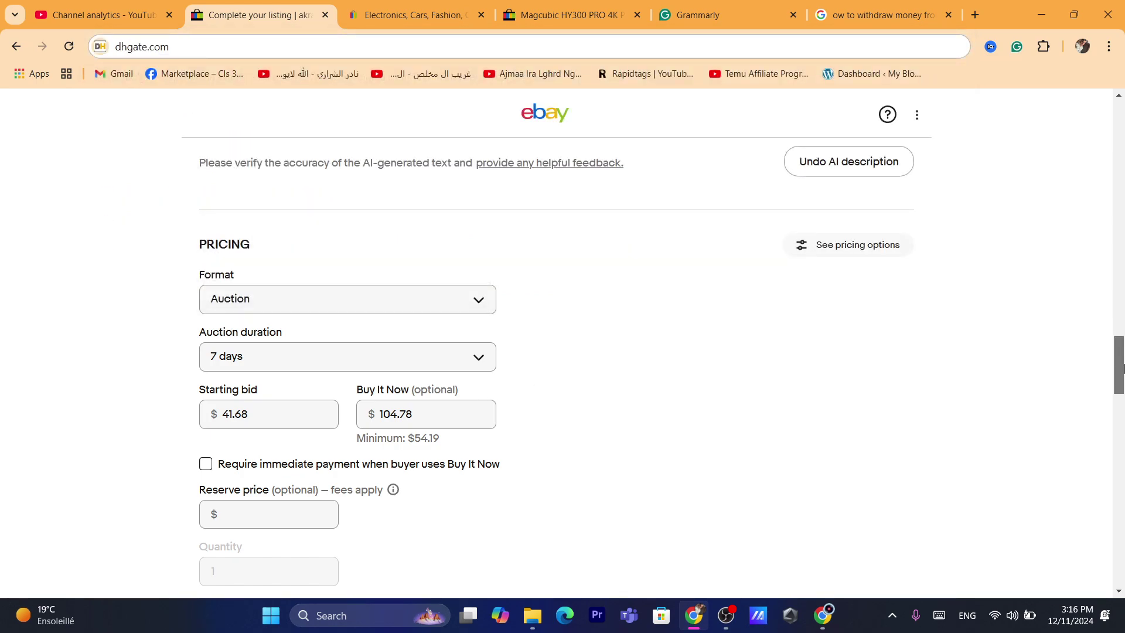
Set the listing's pricing format to Buy It Now instead of Auction
{"action": "left_click_drag", "start_coordinate": [1119, 366], "coordinate": [1119, 368]}
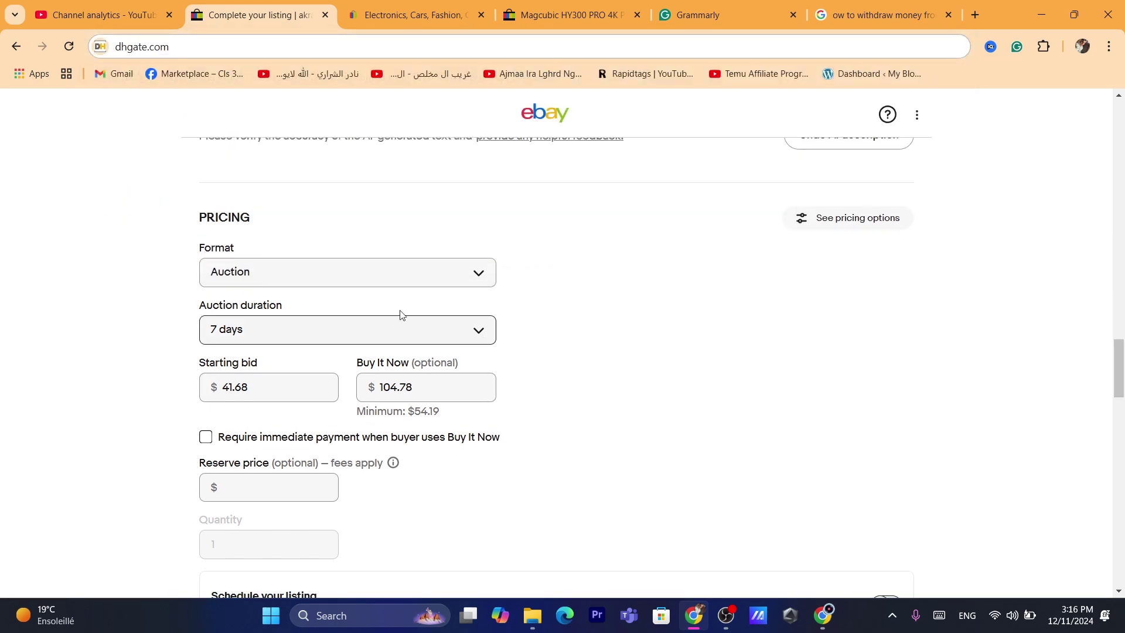
{"action": "left_click", "coordinate": [244, 270]}
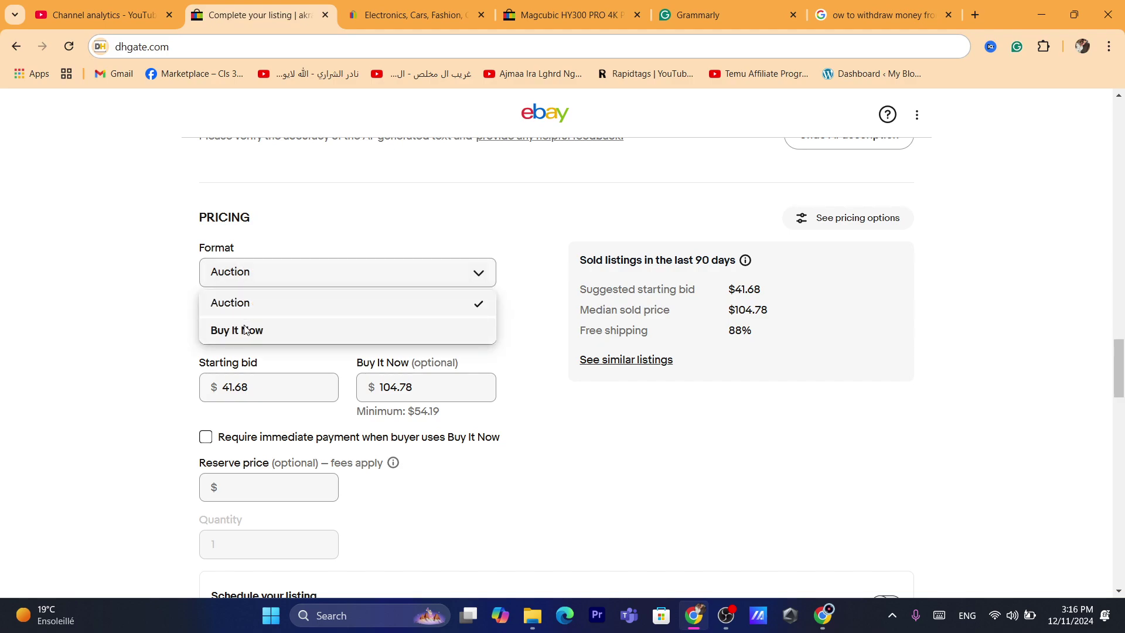
{"action": "left_click", "coordinate": [250, 328]}
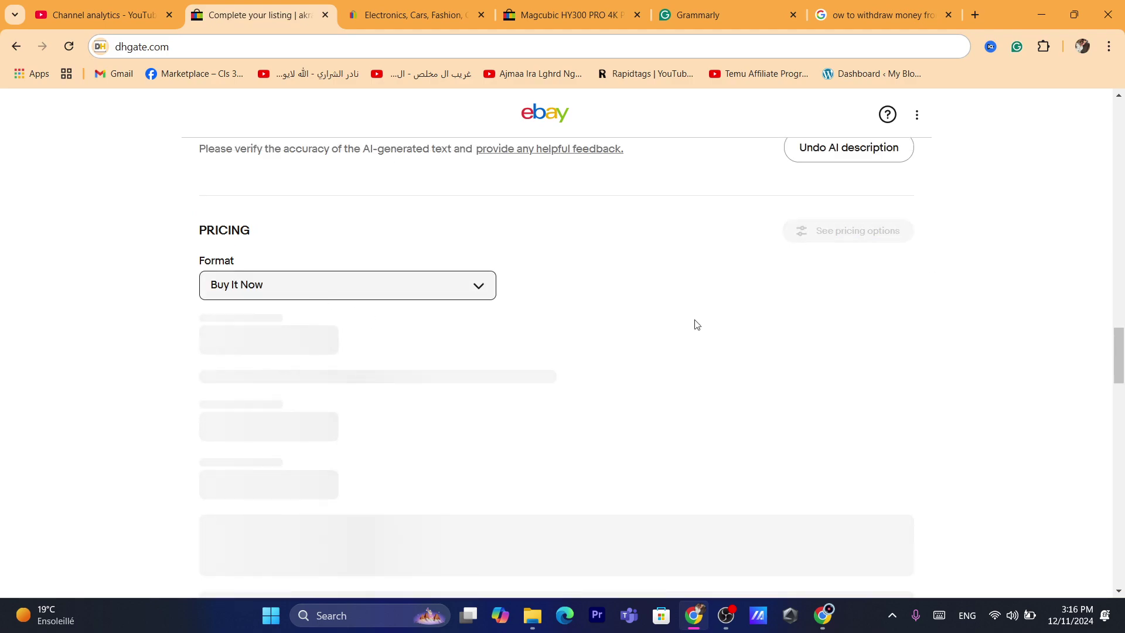
{"action": "left_click", "coordinate": [271, 292]}
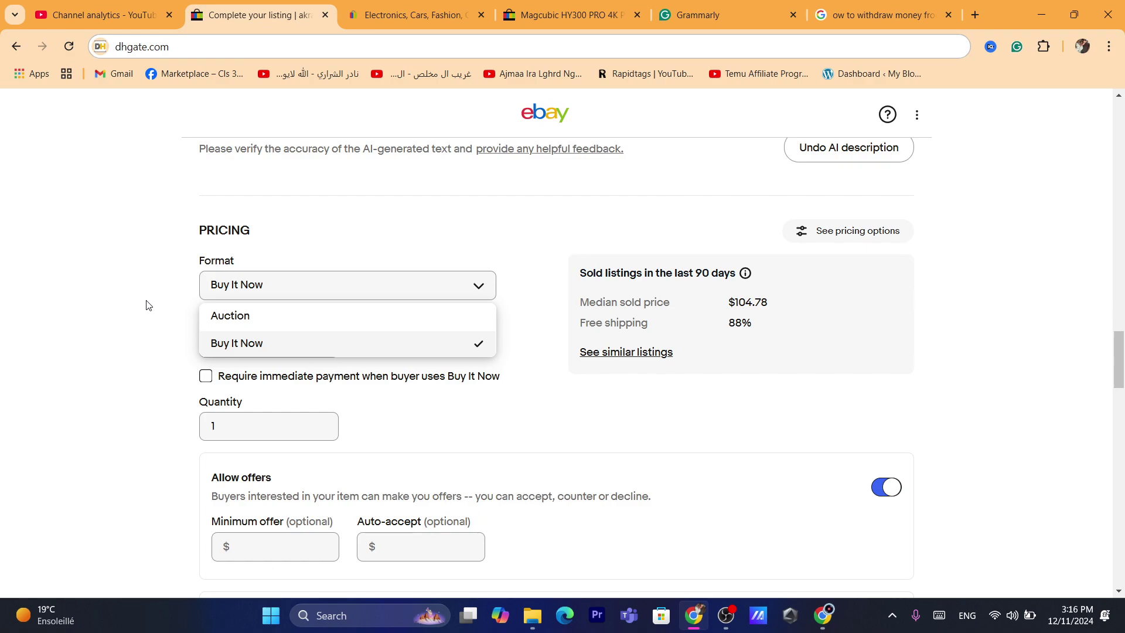
{"action": "left_click", "coordinate": [381, 205]}
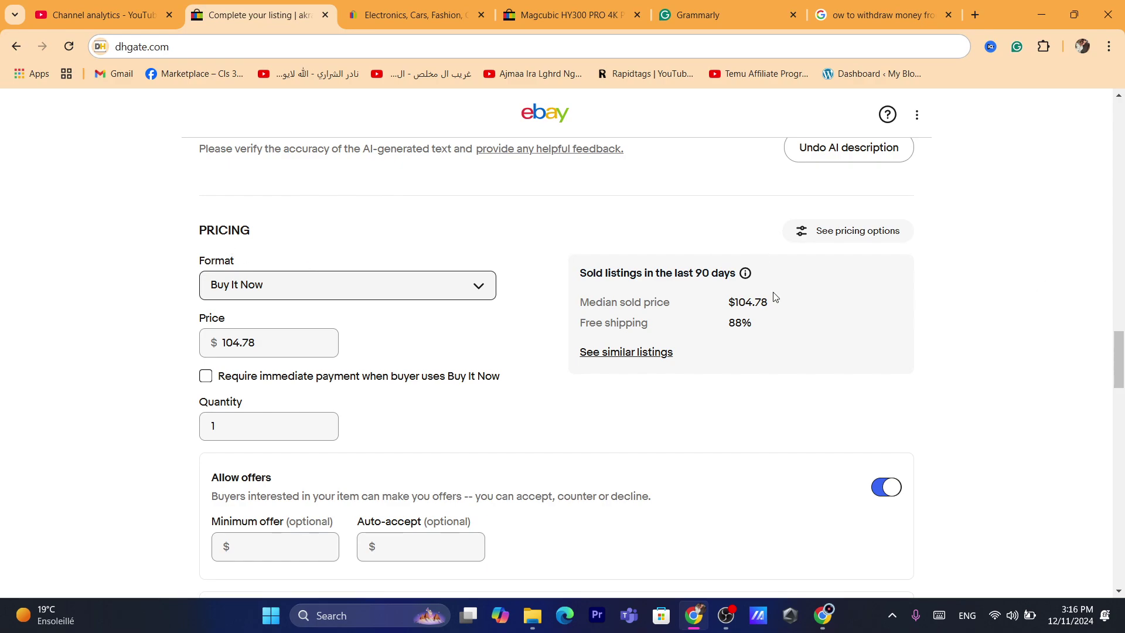
Check the pricing format and offer amount fields, and turn off Allow offers for the listing
{"action": "left_click", "coordinate": [330, 295]}
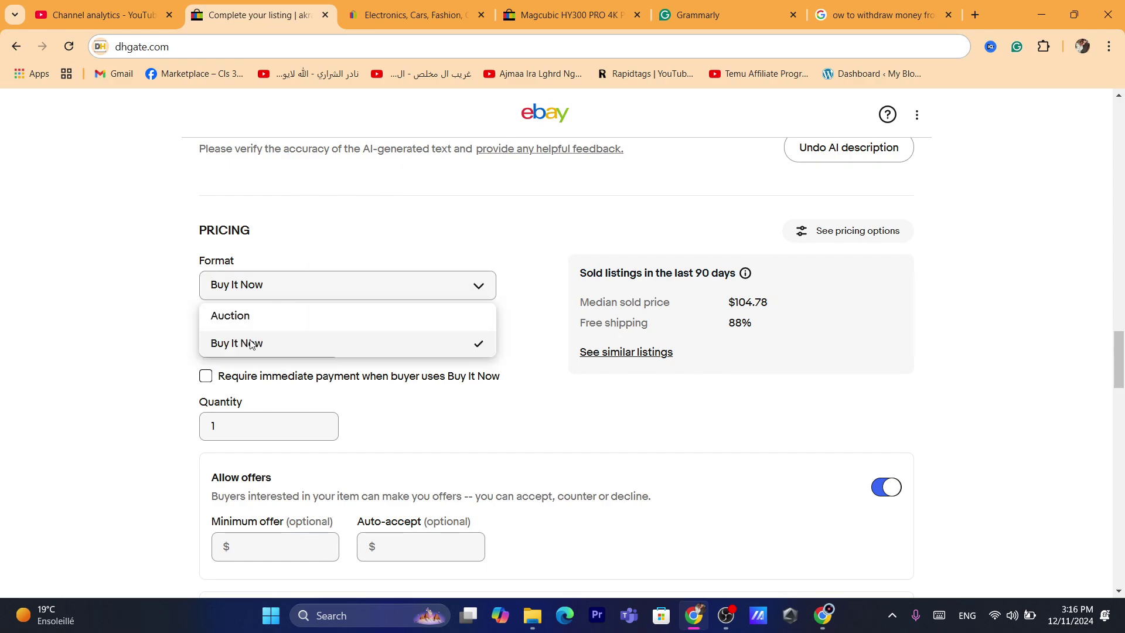
{"action": "left_click", "coordinate": [122, 328]}
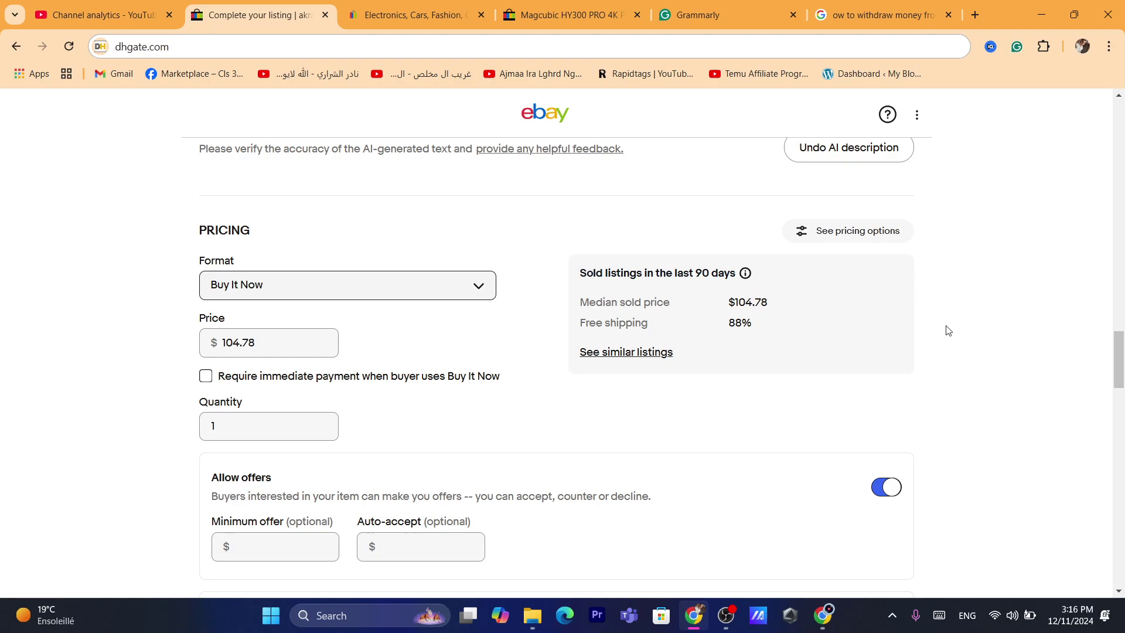
{"action": "left_click_drag", "start_coordinate": [1122, 355], "coordinate": [1122, 359]}
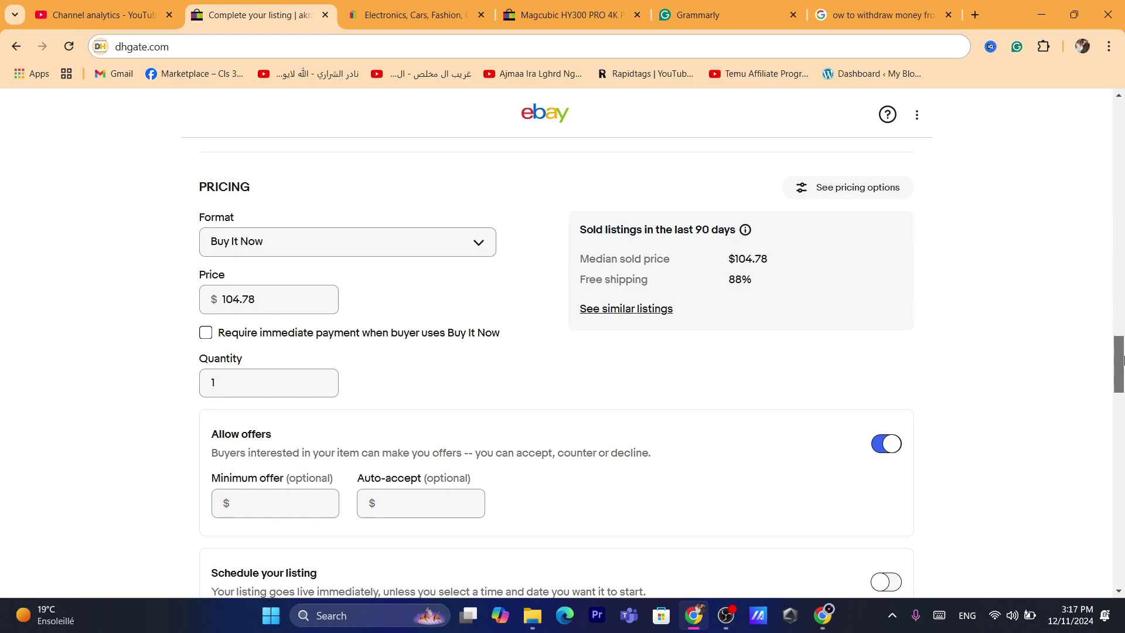
{"action": "left_click_drag", "start_coordinate": [1122, 359], "coordinate": [1121, 379]}
{"action": "left_click", "coordinate": [248, 315]}
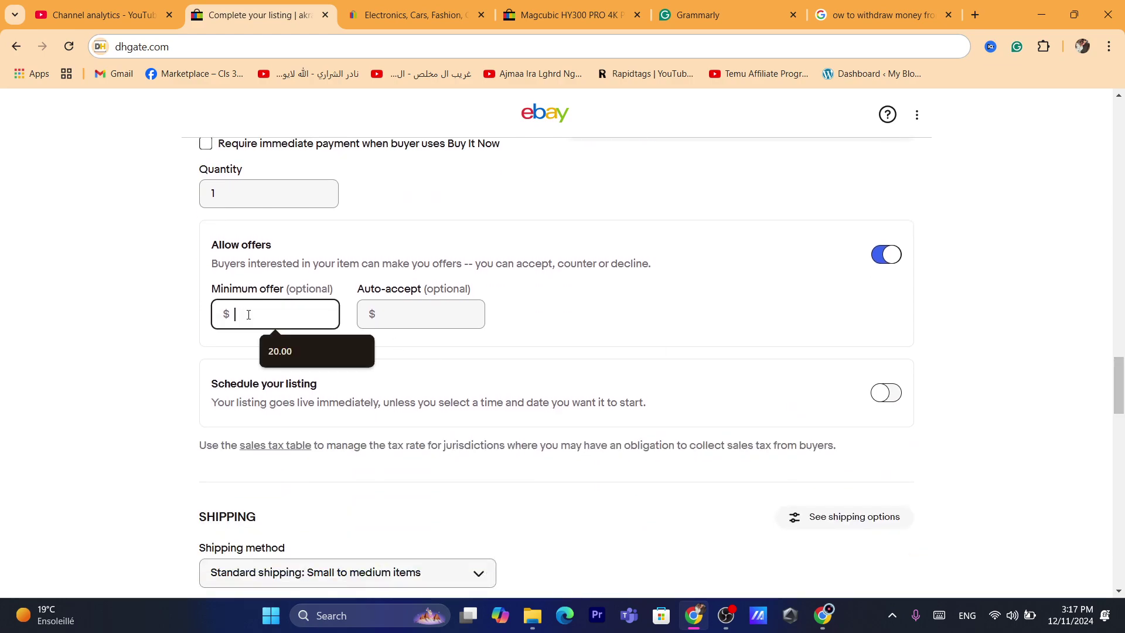
{"action": "left_click", "coordinate": [409, 307]}
{"action": "left_click", "coordinate": [225, 324]}
{"action": "left_click", "coordinate": [886, 255]}
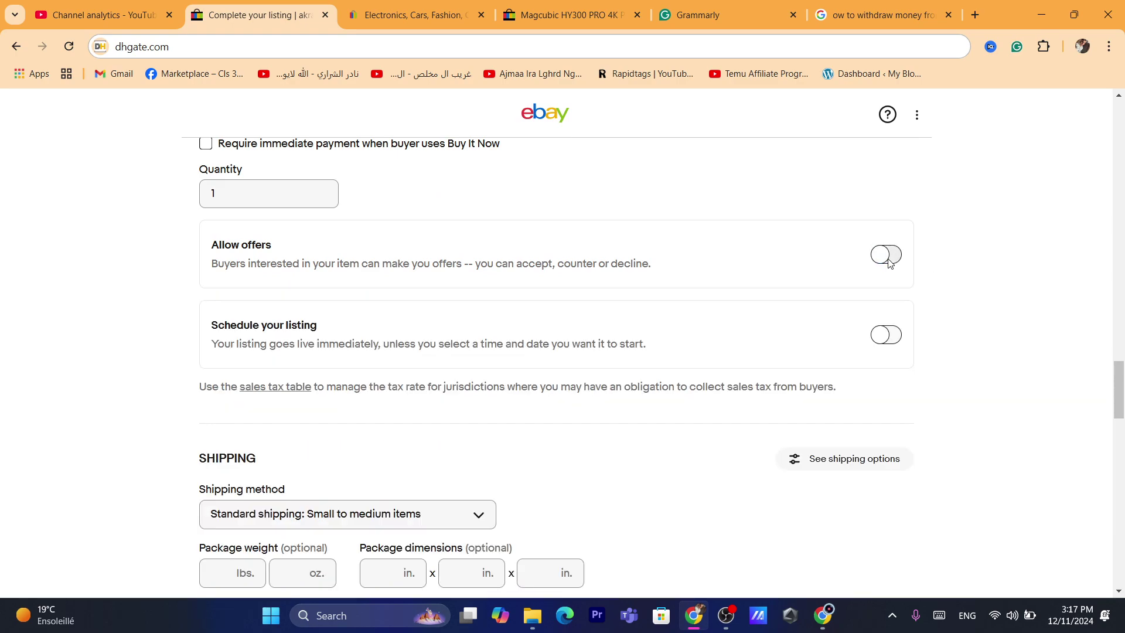
Examine the shipping section, including the shipping method, package weight and dimensions, domestic cost type, rate table and international services
{"action": "left_click_drag", "start_coordinate": [1122, 360], "coordinate": [1122, 480]}
{"action": "scroll", "coordinate": [1124, 438], "scroll_direction": "down", "scroll_amount": 8}
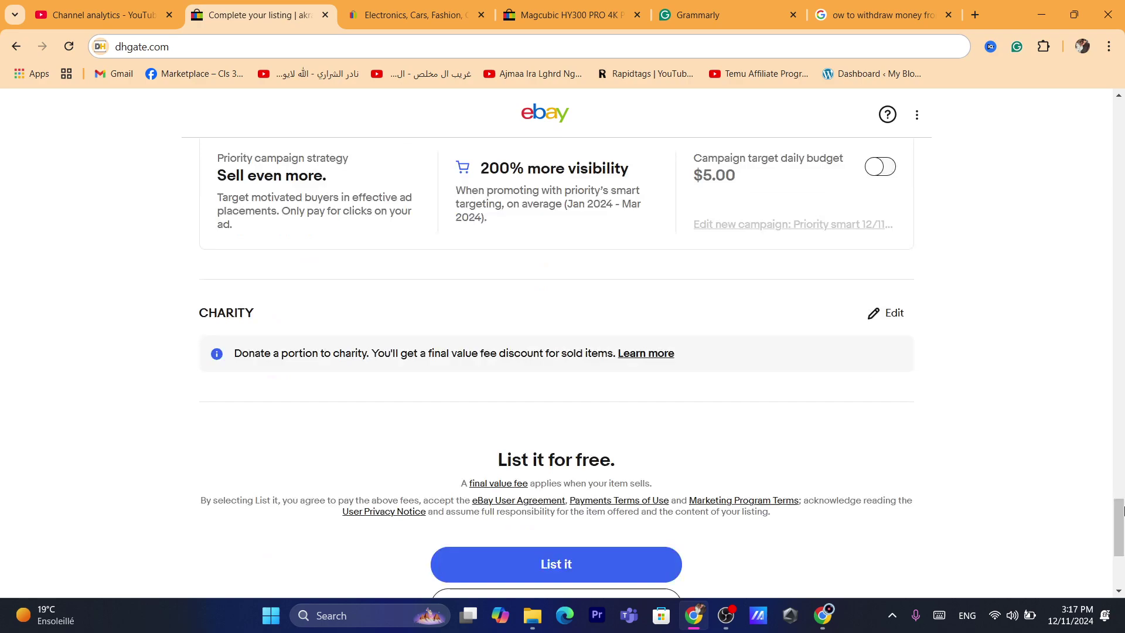
{"action": "scroll", "coordinate": [1122, 434], "scroll_direction": "up", "scroll_amount": 14}
{"action": "left_click_drag", "start_coordinate": [1120, 429], "coordinate": [1122, 417]}
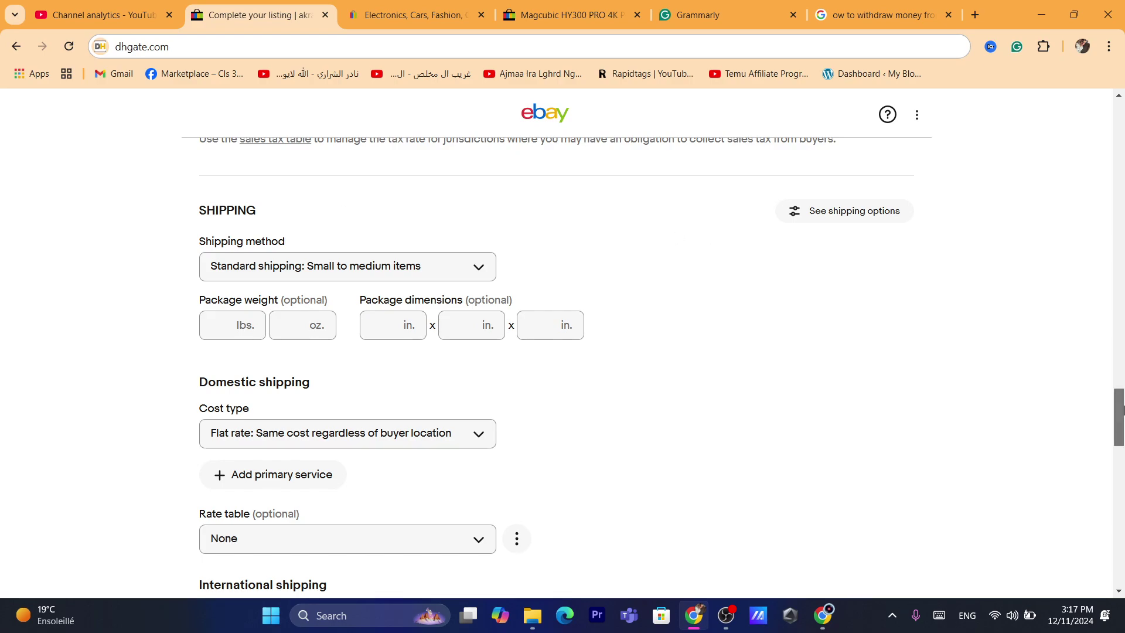
{"action": "left_click_drag", "start_coordinate": [1123, 410], "coordinate": [1124, 419]}
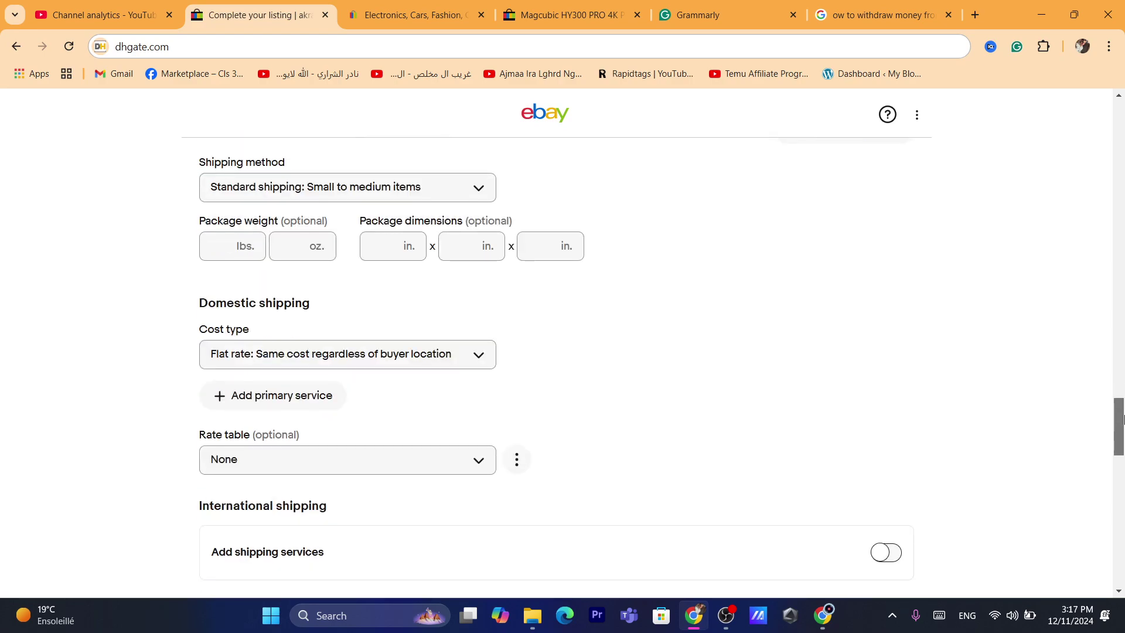
{"action": "left_click_drag", "start_coordinate": [1122, 418], "coordinate": [1122, 417]}
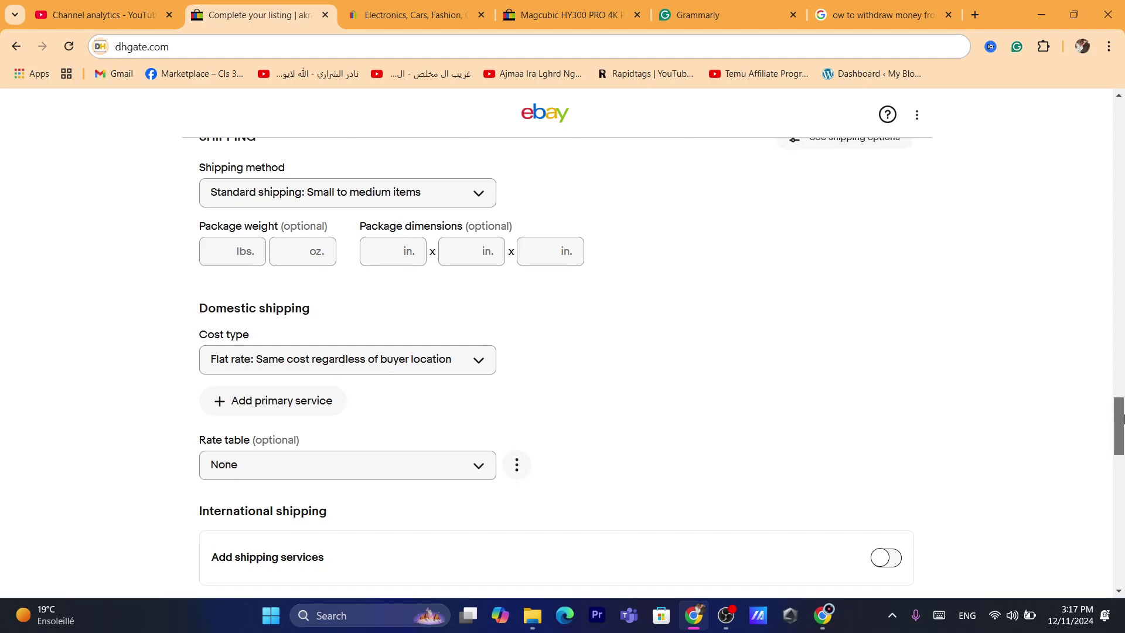
{"action": "left_click_drag", "start_coordinate": [1122, 418], "coordinate": [1122, 405]}
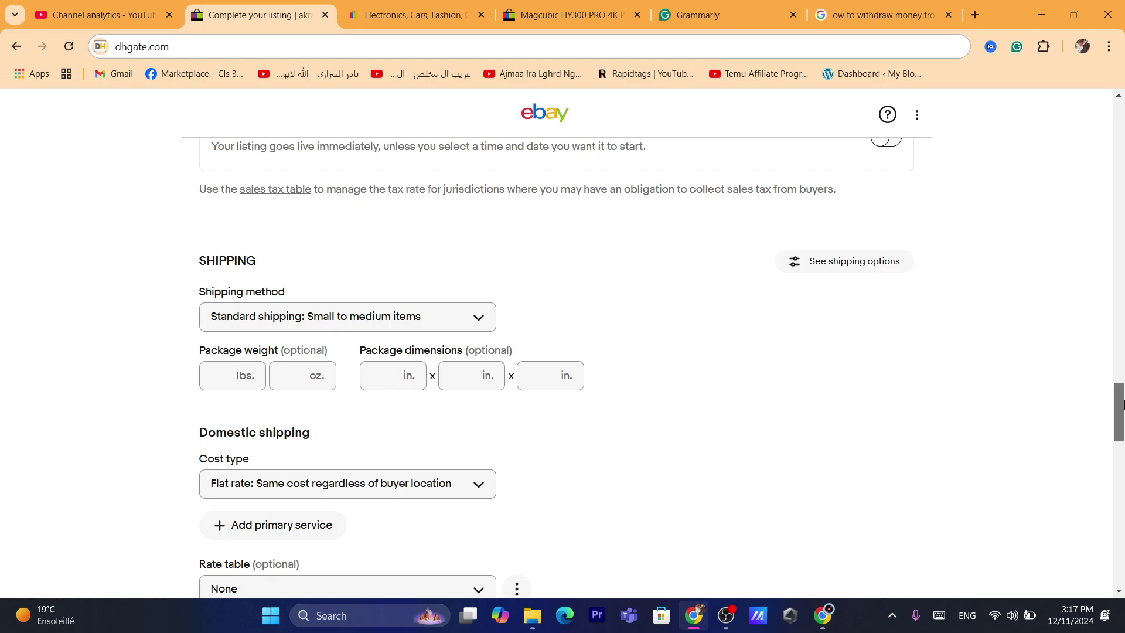
Look over the charity option and the final listing choices, reviewing the whole form from photos to the end
{"action": "left_click_drag", "start_coordinate": [1122, 405], "coordinate": [1122, 533]}
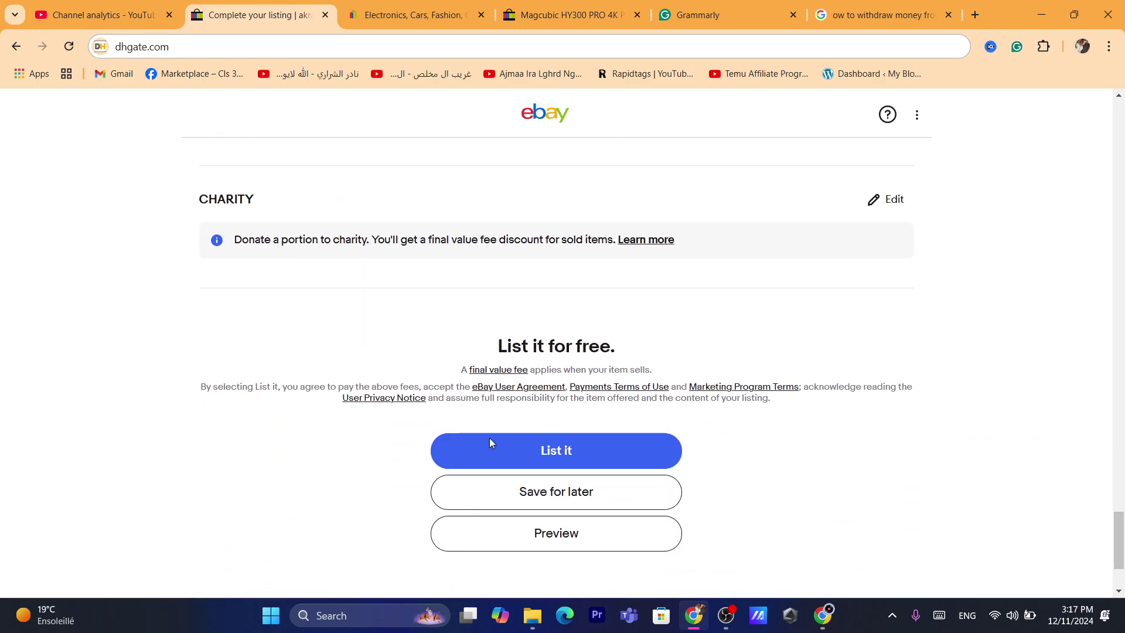
{"action": "triple_click", "coordinate": [574, 242]}
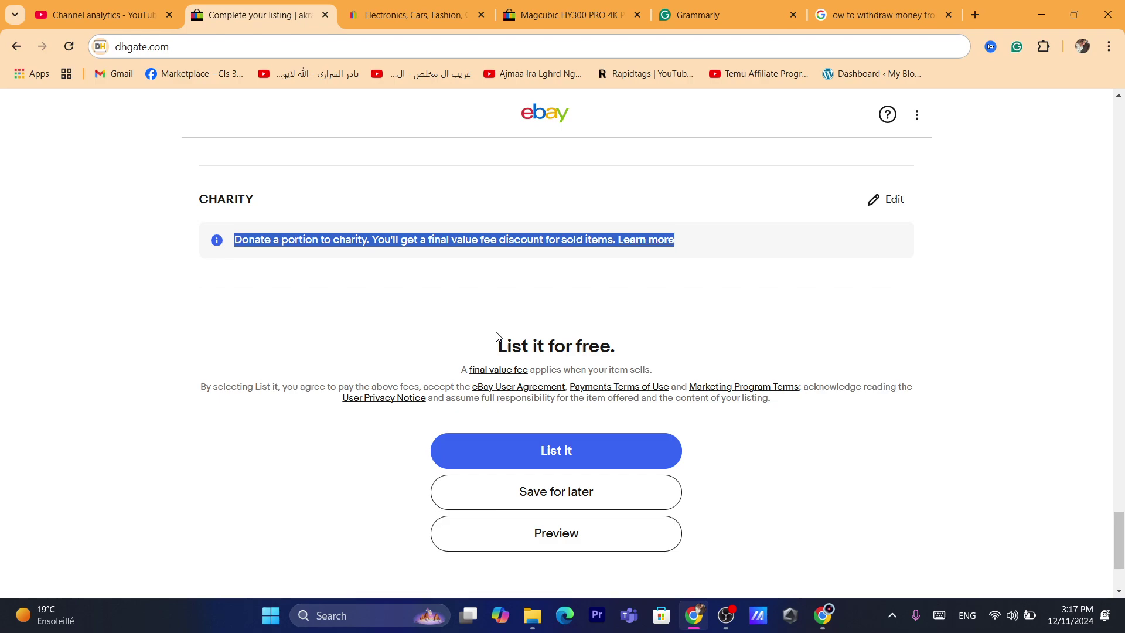
{"action": "scroll", "coordinate": [1121, 536], "scroll_direction": "down", "scroll_amount": 1}
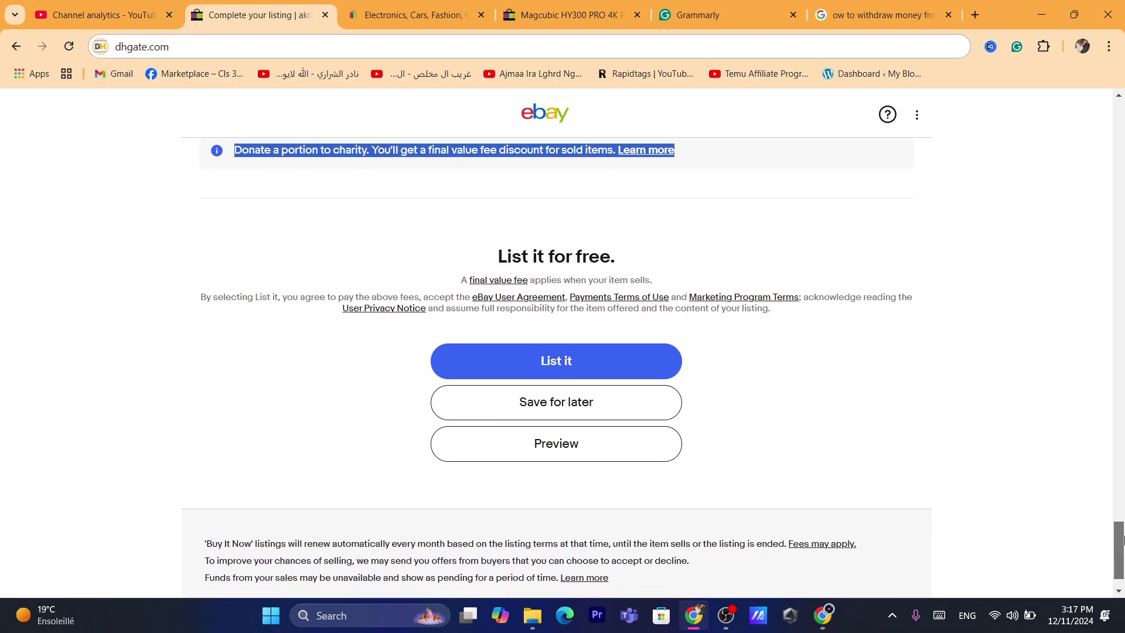
{"action": "scroll", "coordinate": [1121, 540], "scroll_direction": "up", "scroll_amount": 2}
{"action": "left_click", "coordinate": [571, 364]}
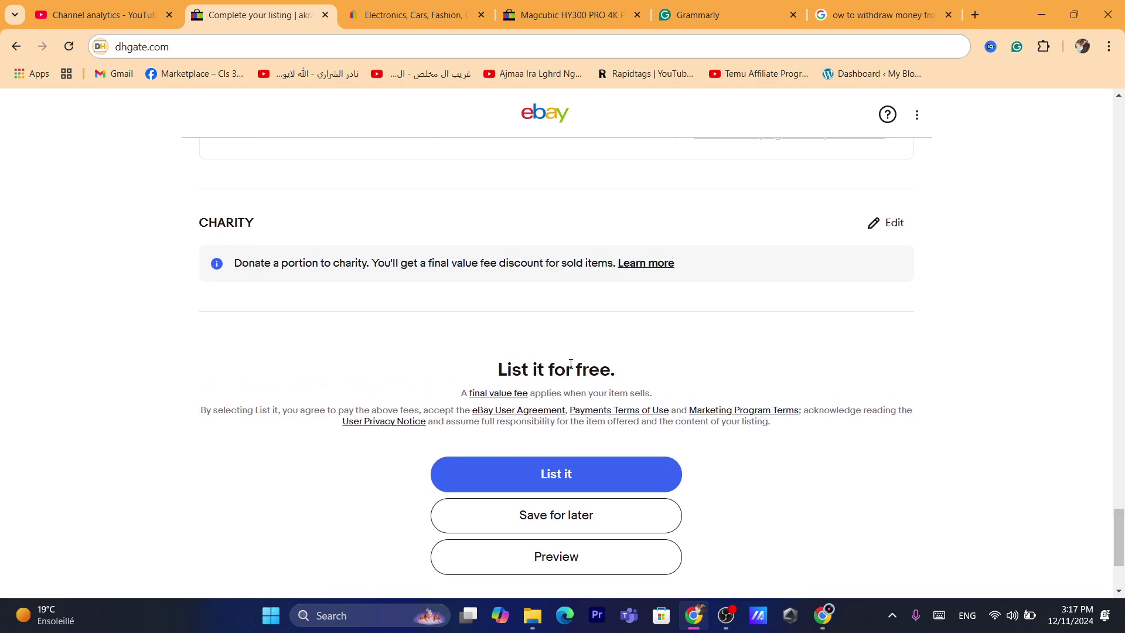
{"action": "triple_click", "coordinate": [572, 364]}
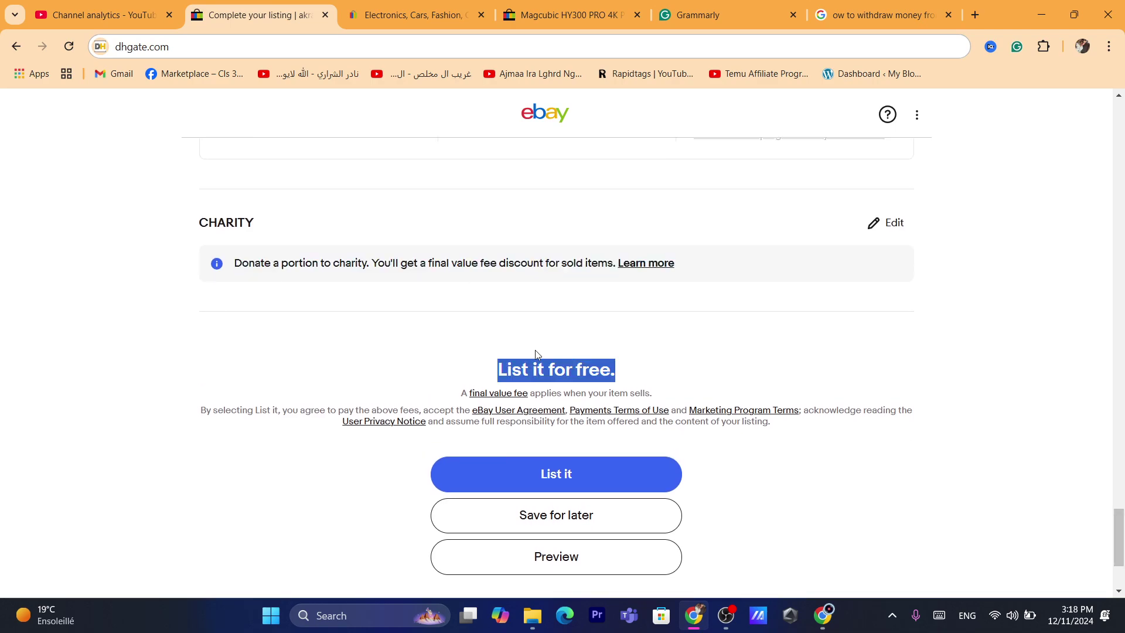
{"action": "left_click", "coordinate": [738, 329]}
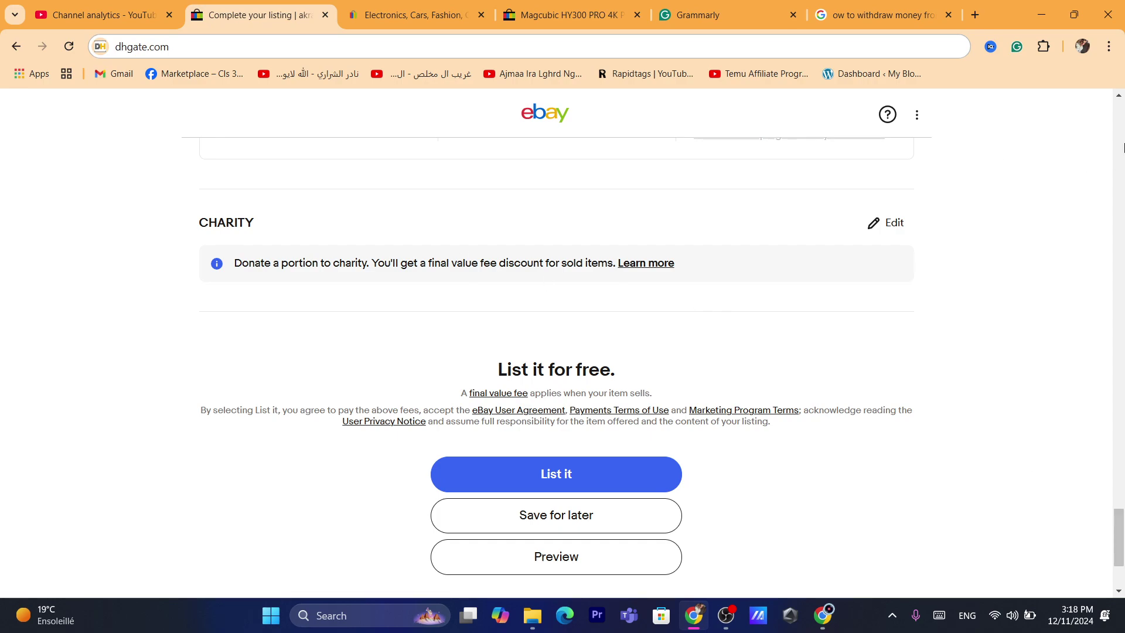
{"action": "scroll", "coordinate": [1092, 168], "scroll_direction": "up", "scroll_amount": 20}
{"action": "scroll", "coordinate": [1124, 147], "scroll_direction": "up", "scroll_amount": 20}
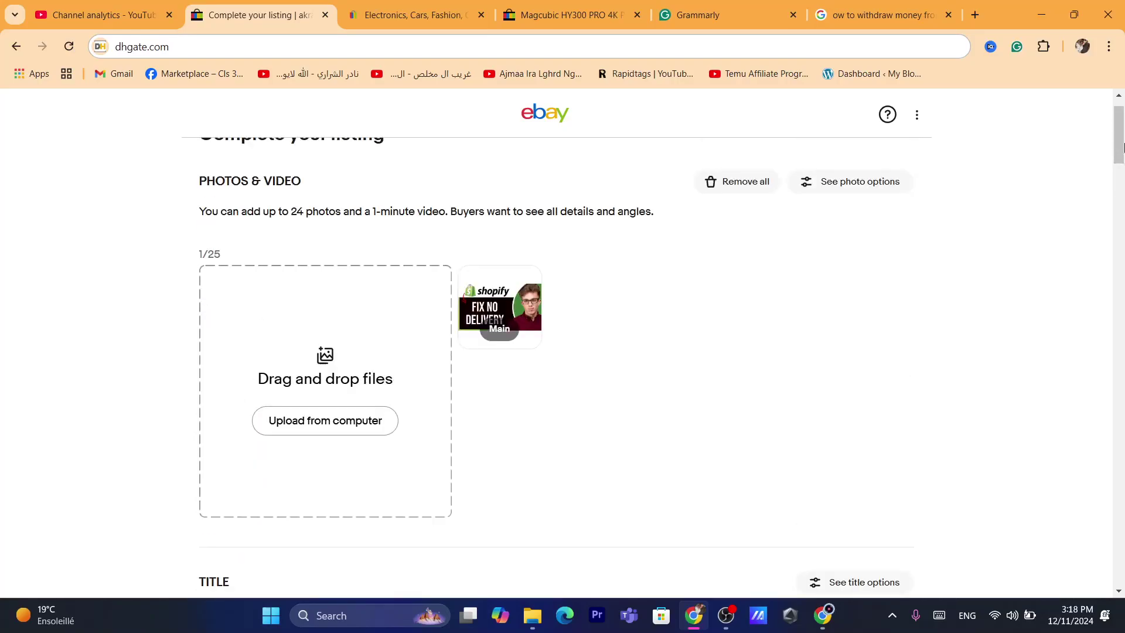
{"action": "left_click_drag", "start_coordinate": [1123, 146], "coordinate": [1121, 581]}
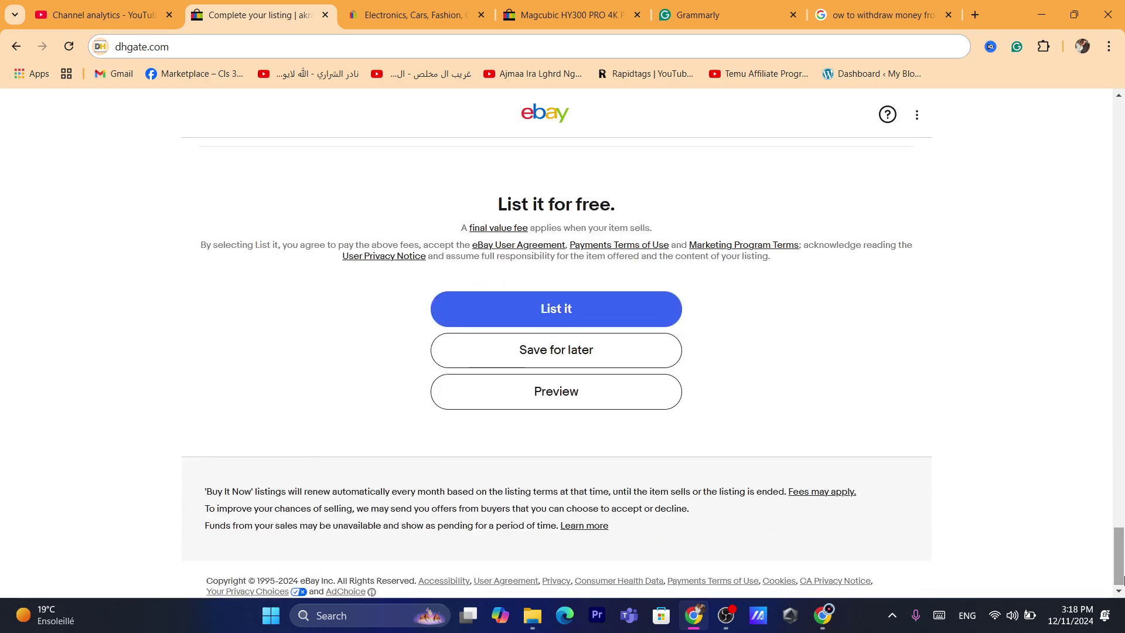
Go to the eBay home page and open the signed-in account's own profile page
{"action": "left_click", "coordinate": [484, 6]}
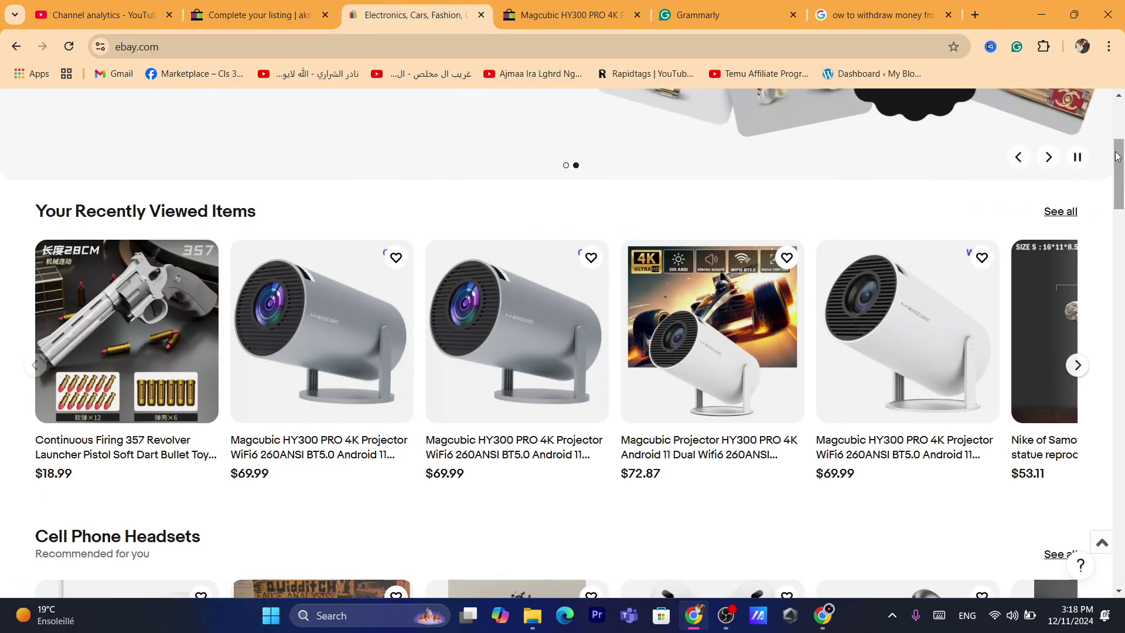
{"action": "scroll", "coordinate": [465, 148], "scroll_direction": "up", "scroll_amount": 5}
{"action": "left_click", "coordinate": [53, 103]}
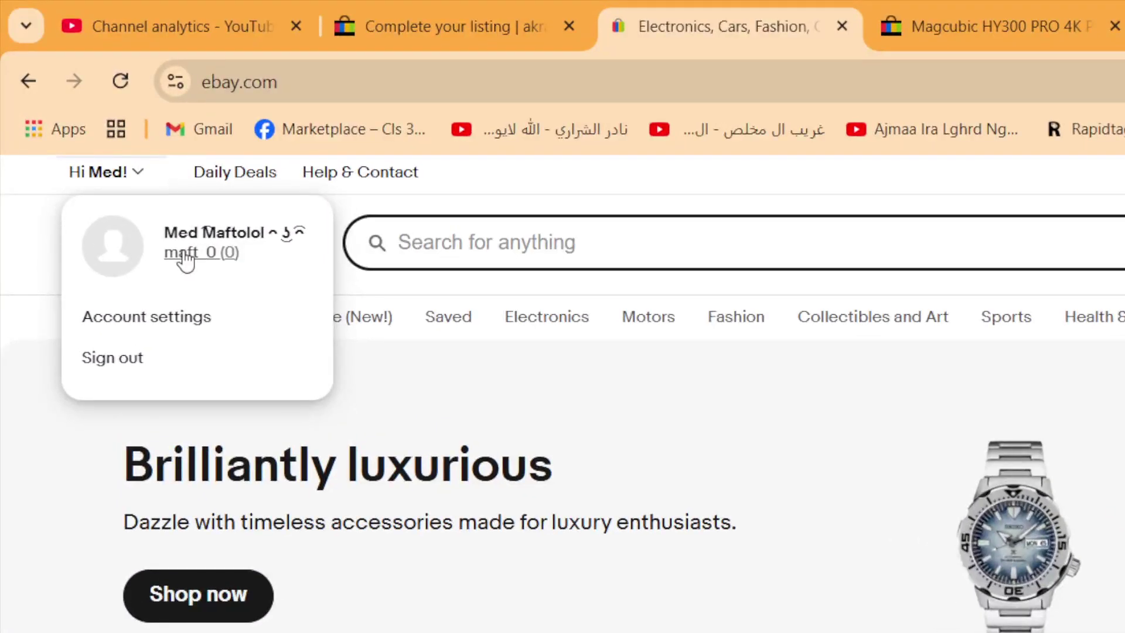
{"action": "left_click", "coordinate": [179, 258]}
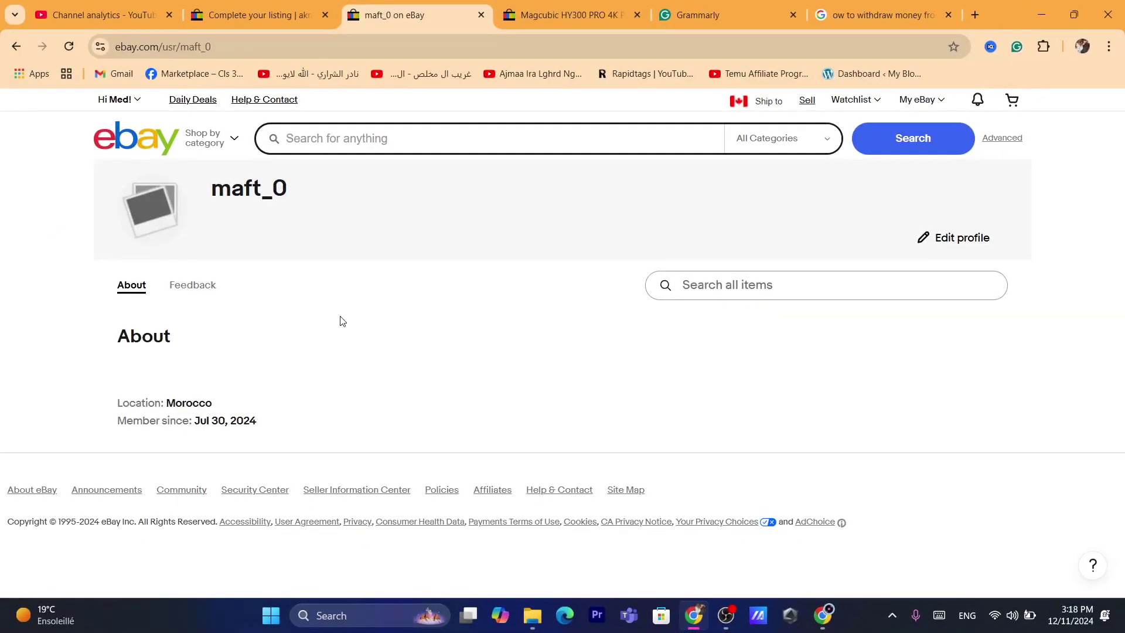
{"action": "left_click", "coordinate": [387, 41]}
{"action": "type", "text": "d"}
{"action": "left_click", "coordinate": [418, 433]}
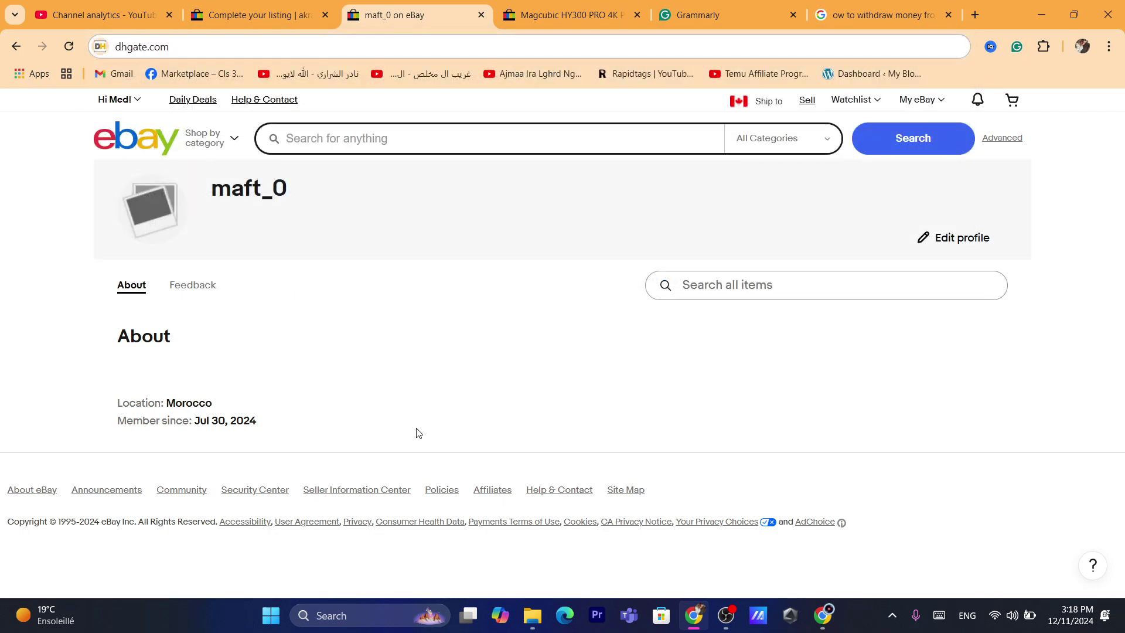